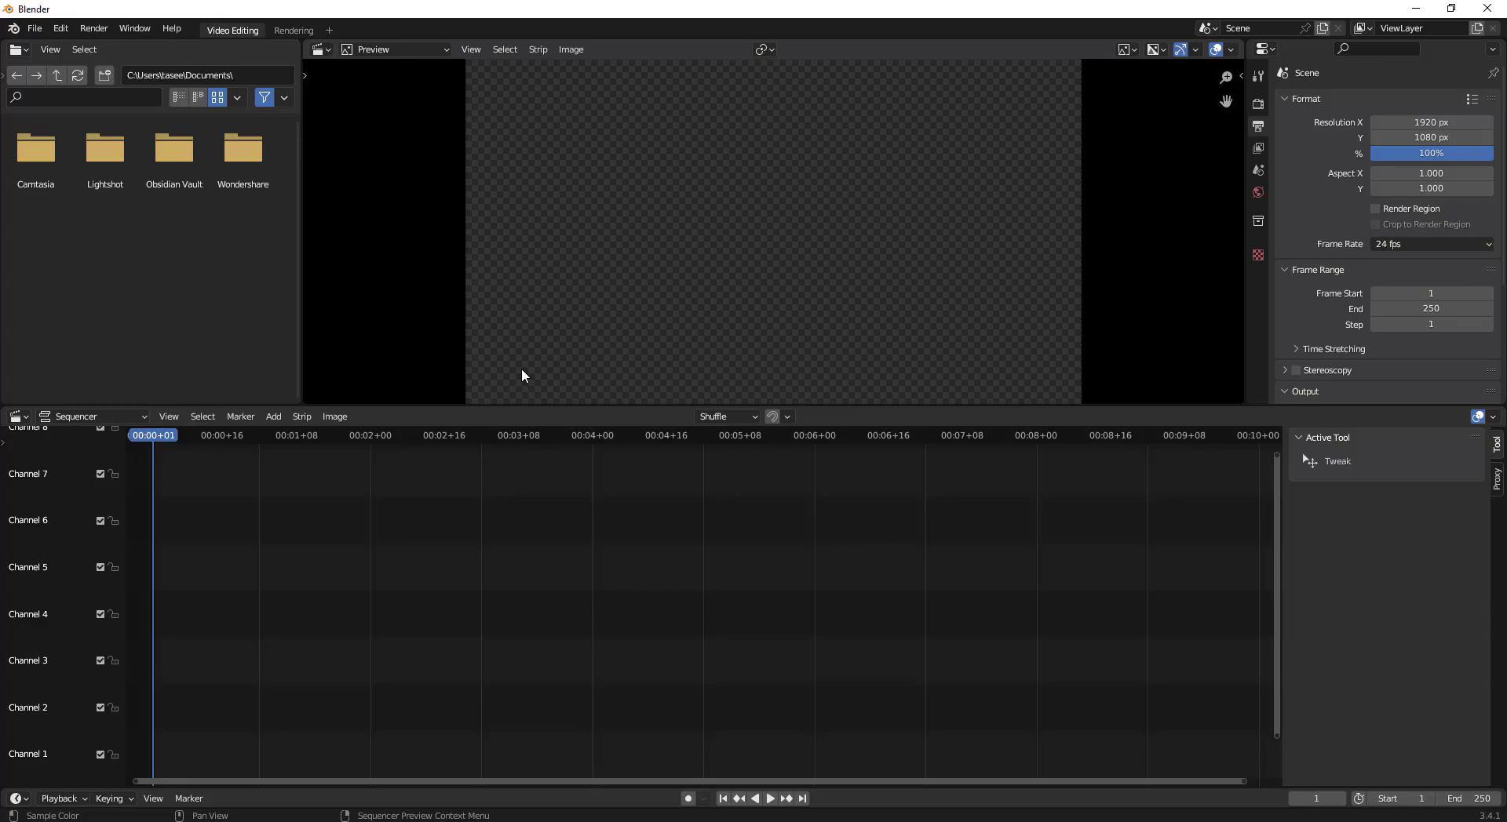
Switch from Blender to the File Explorer window showing the Sample Videos folder
key("alt+Tab")
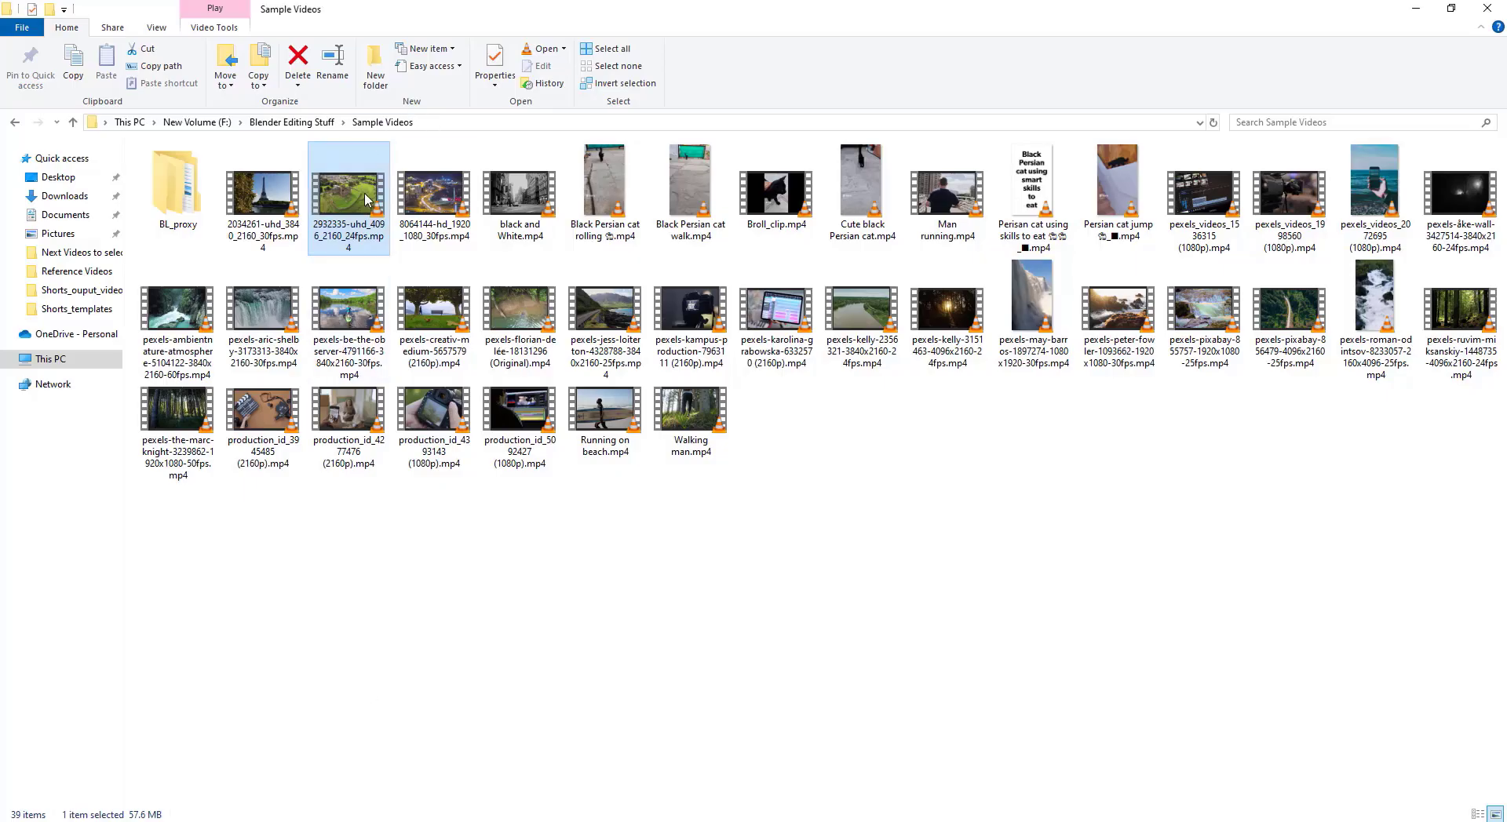
Preview the aerial castle clip 2932335-uhd_4096_2160_24fps.mp4 in VLC
double_click(367, 199)
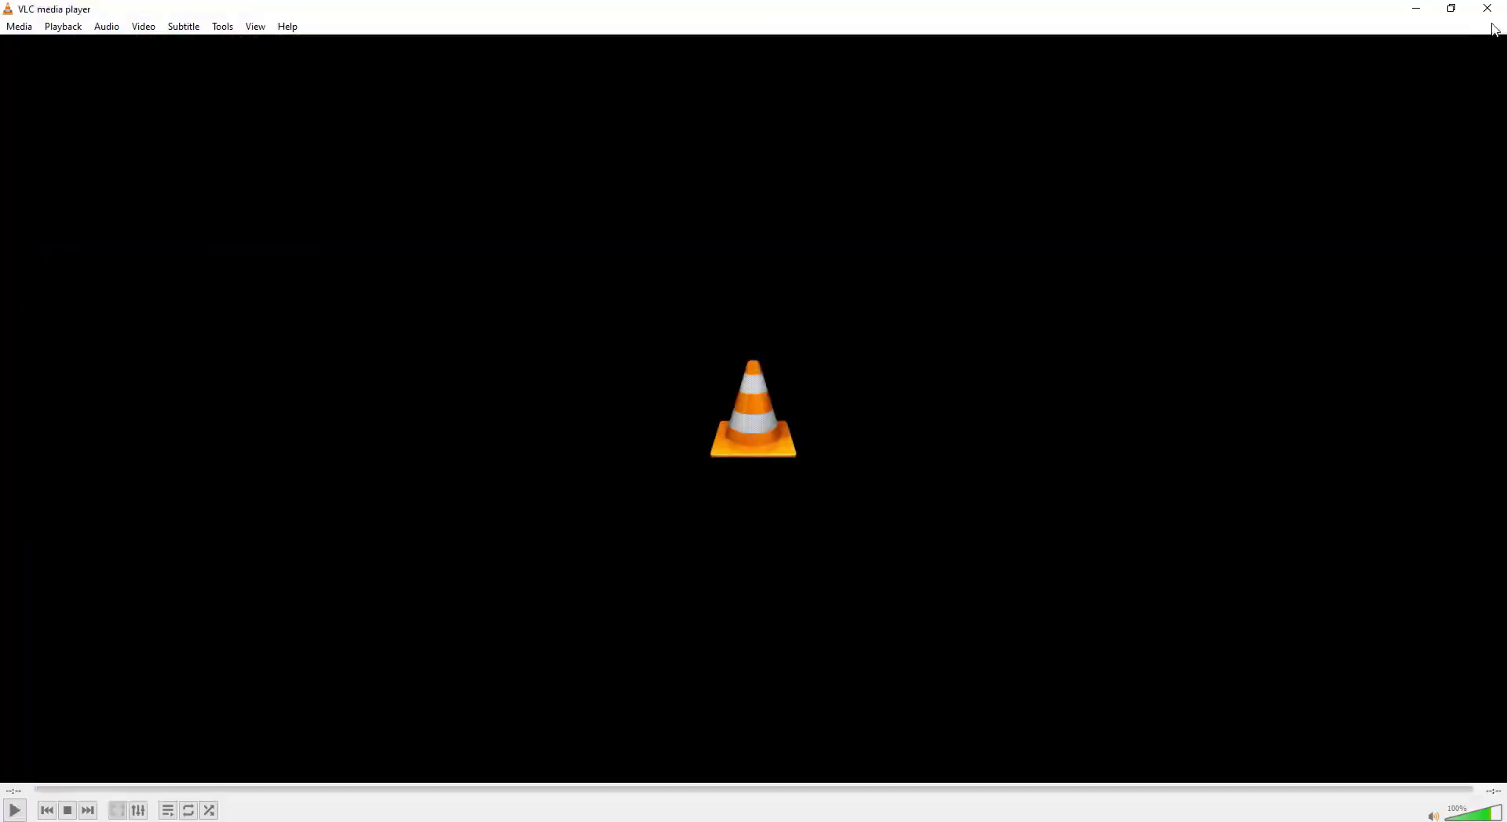
Close VLC and add the castle clip to the sequencer on channels 5 and 4
left_click(1488, 9)
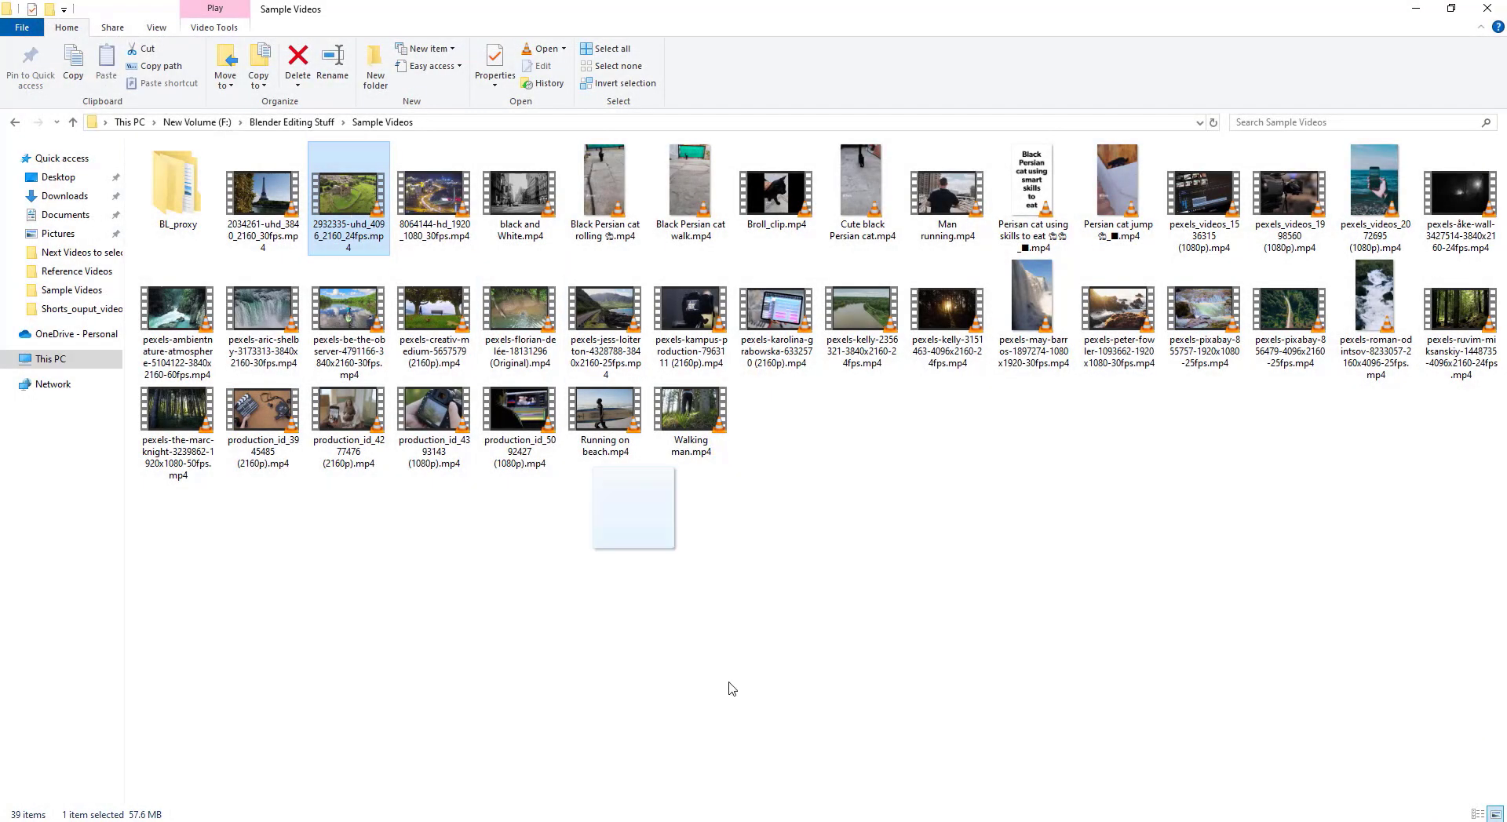
left_click_drag(765, 814, 366, 478)
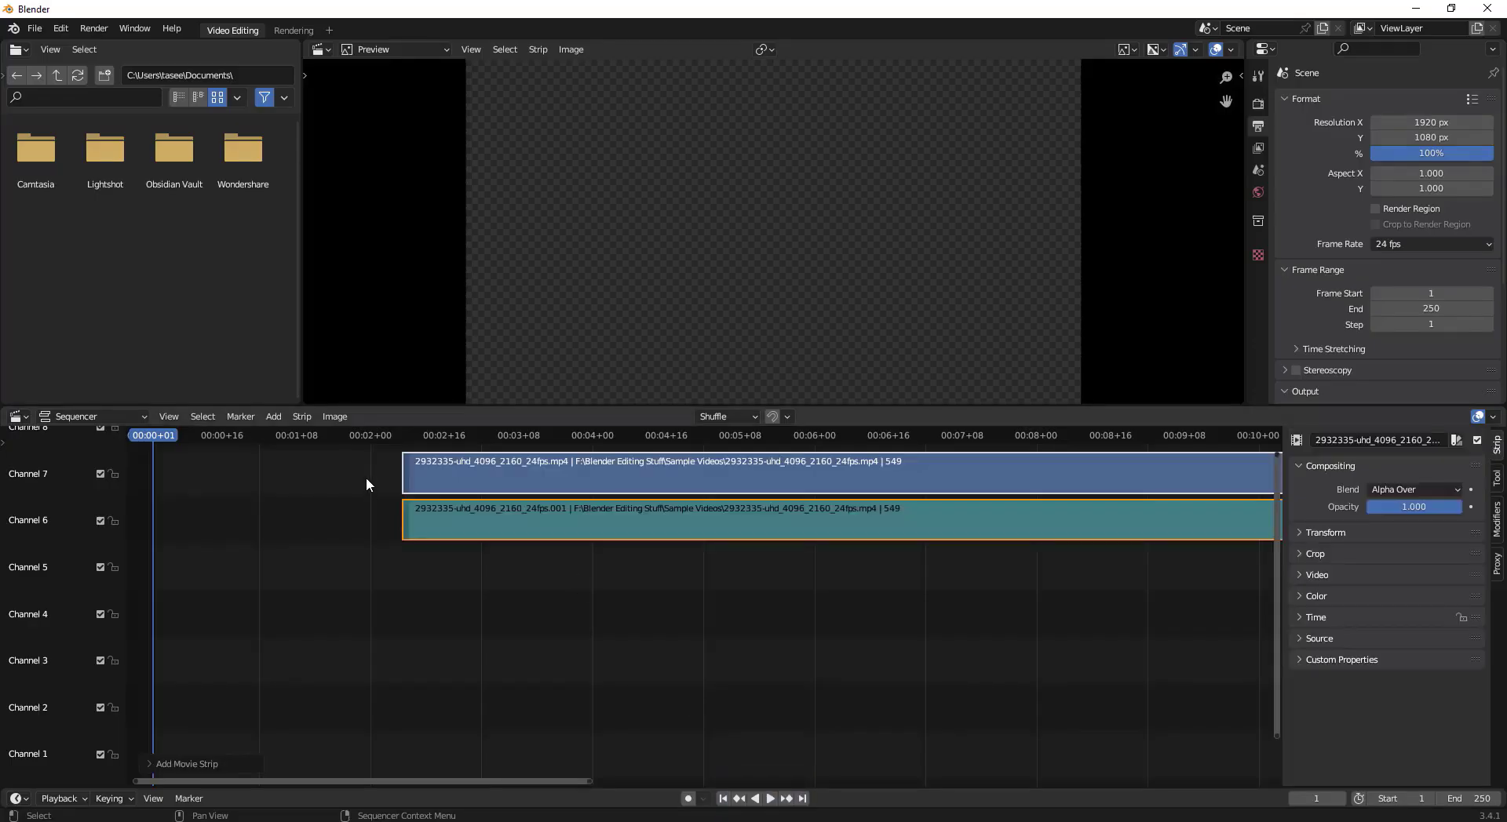
key("Home")
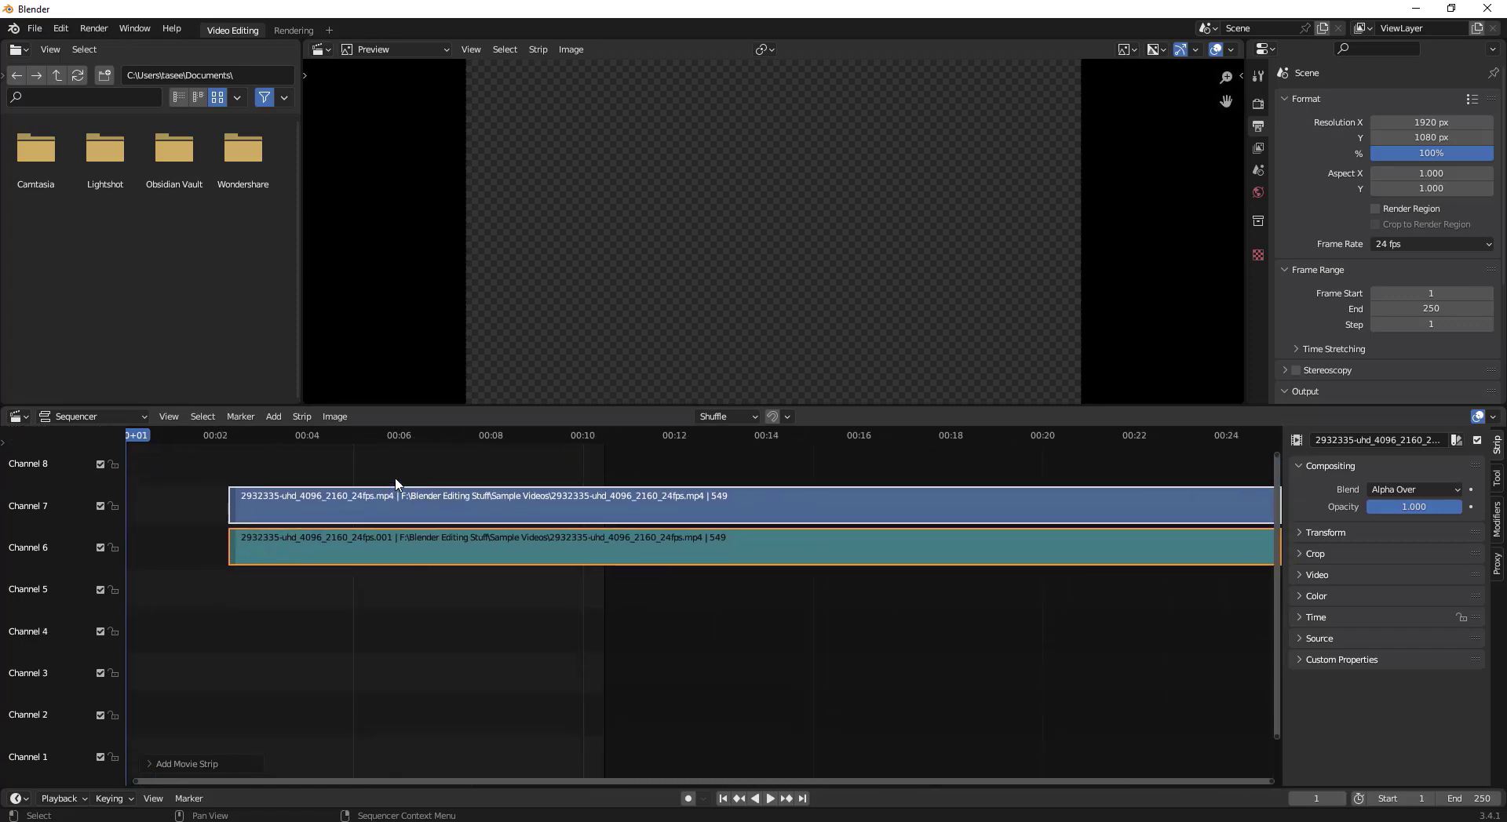
key("g")
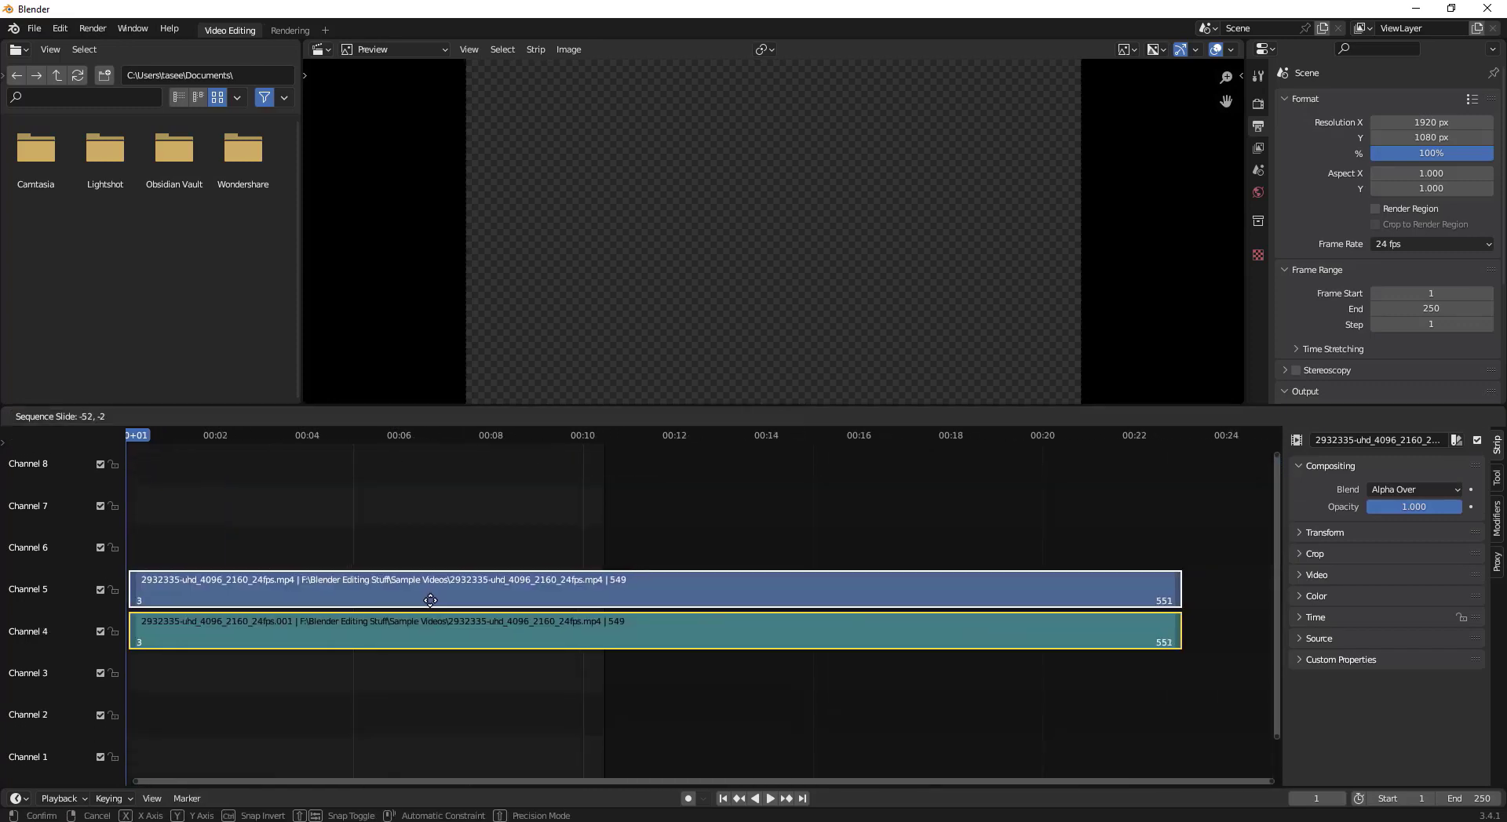
left_click(434, 608)
Set the preview range to the castle strips, spanning frames 3 to 551
left_click(734, 740)
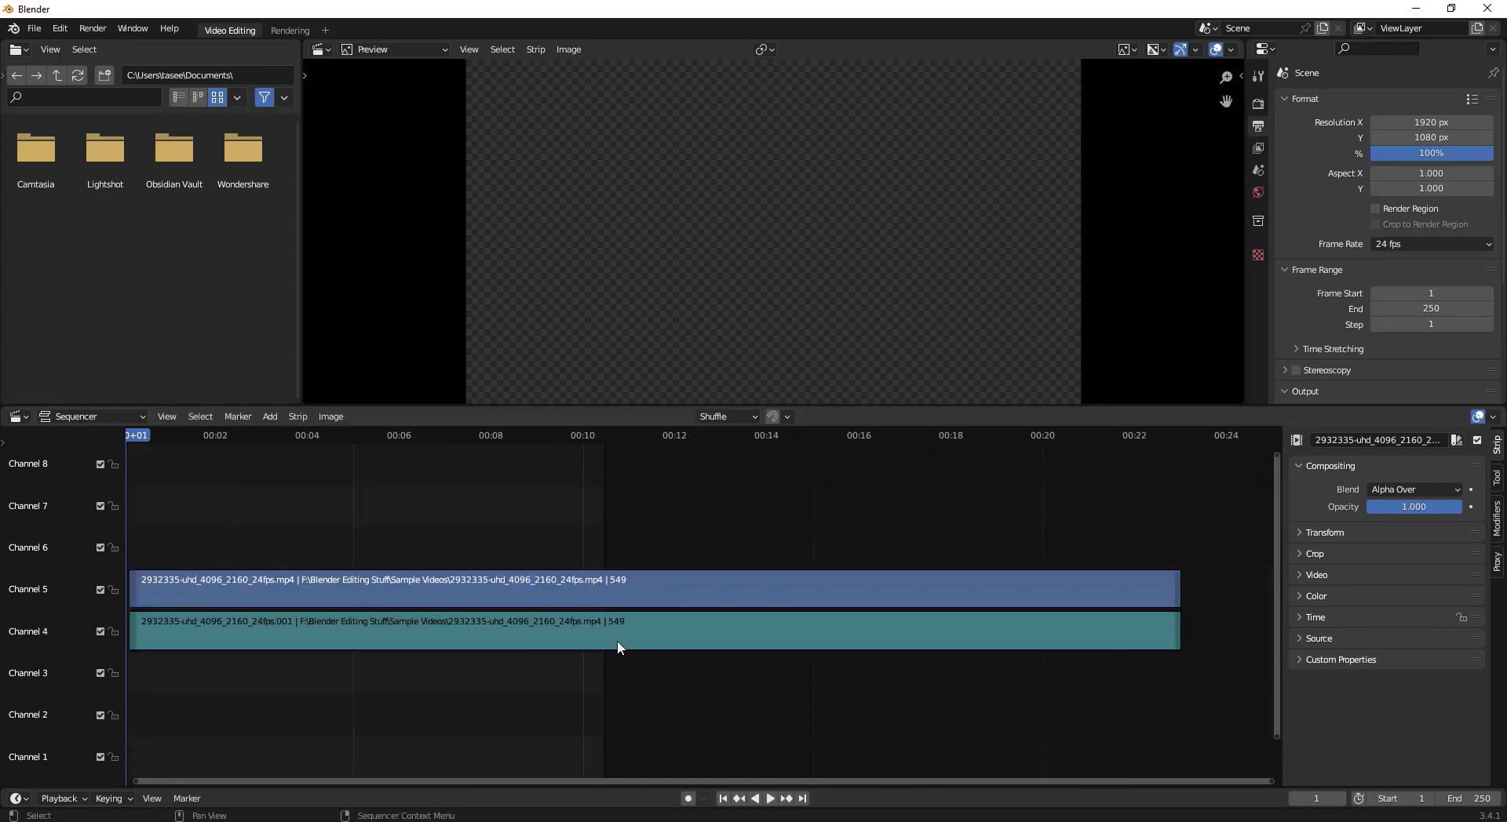
left_click_drag(553, 510, 604, 622)
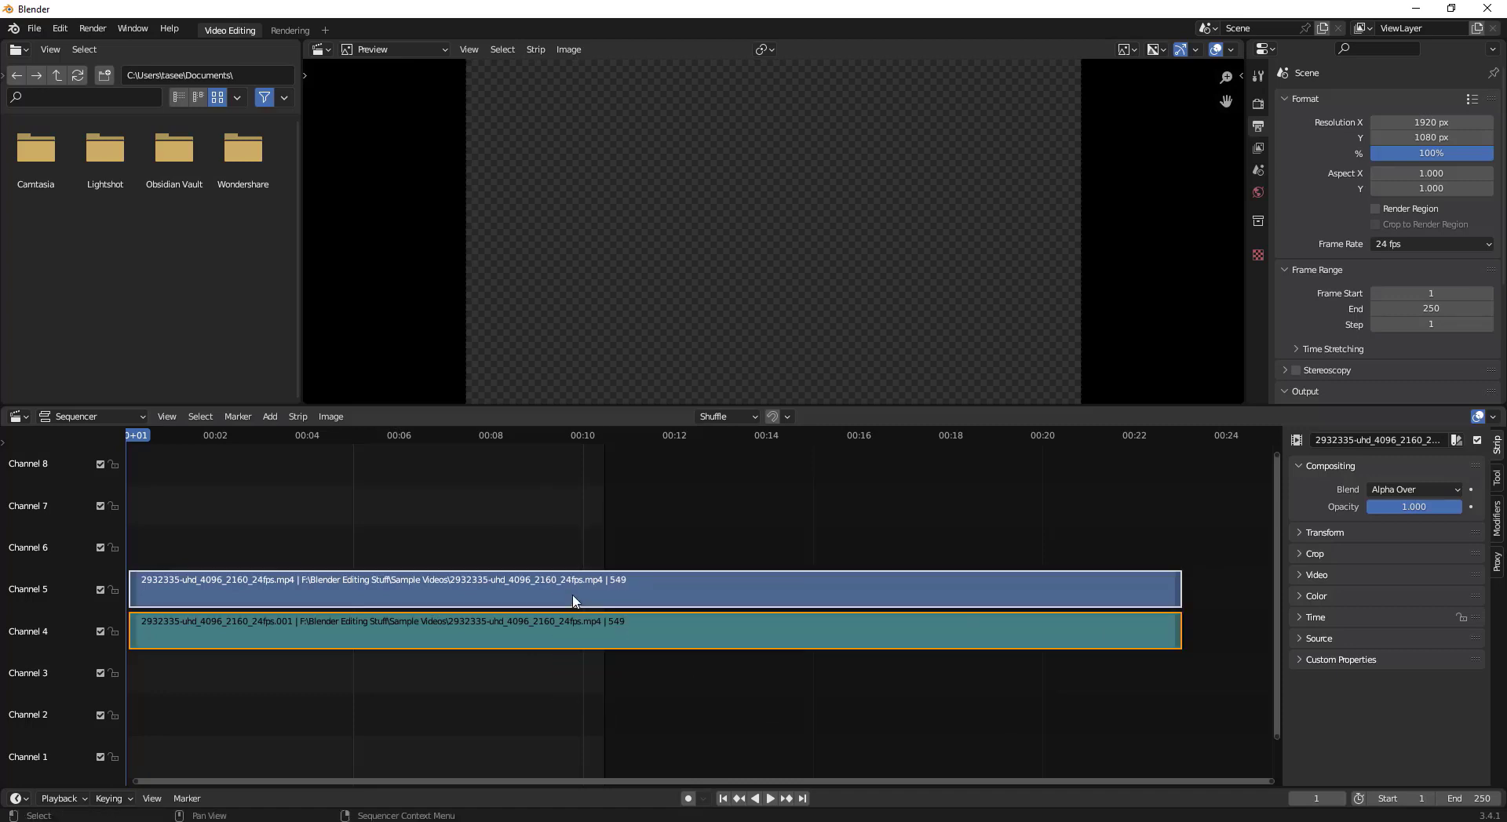
right_click(573, 601)
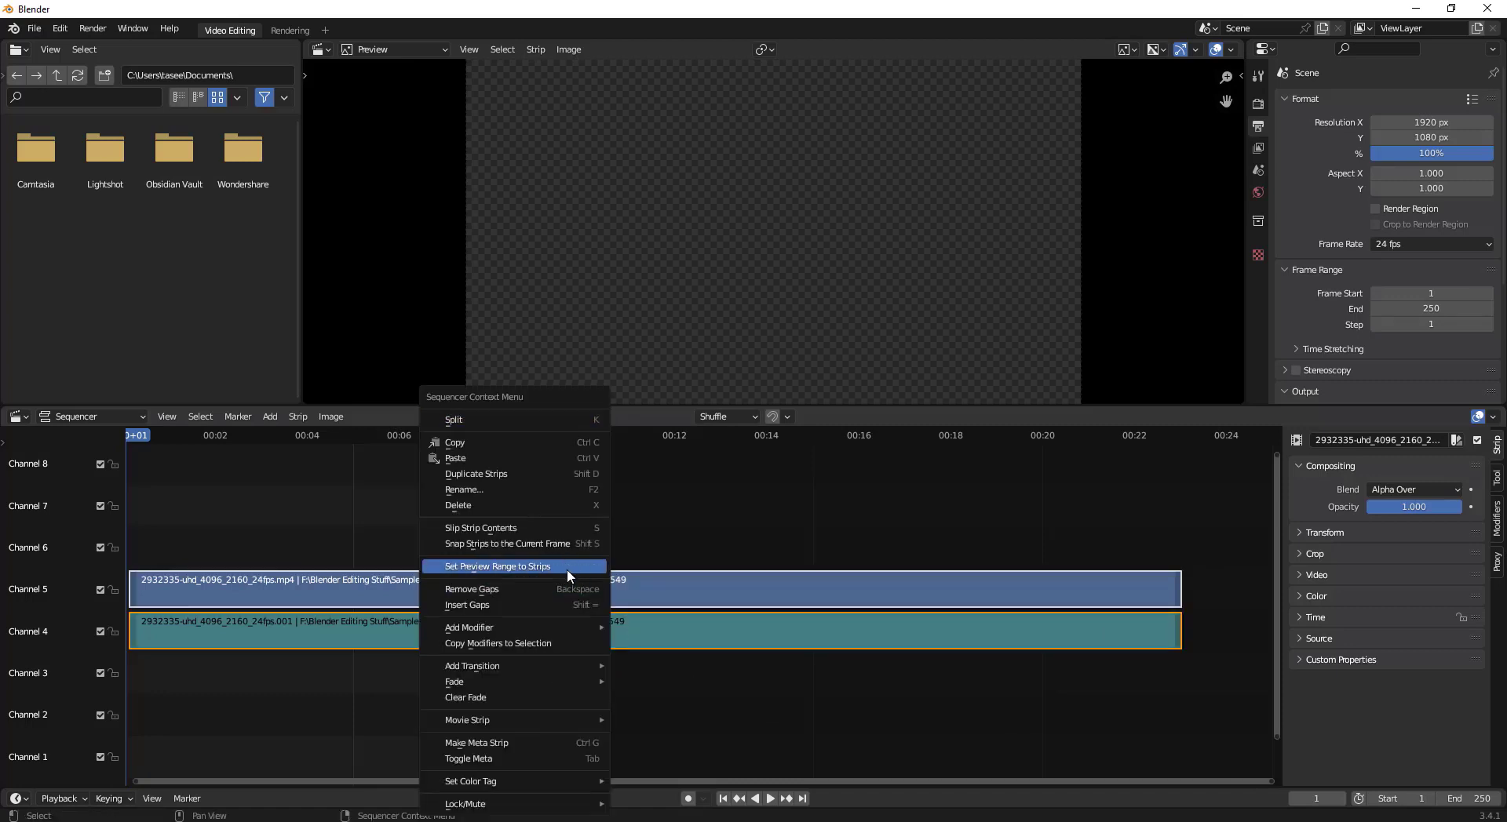
left_click(499, 576)
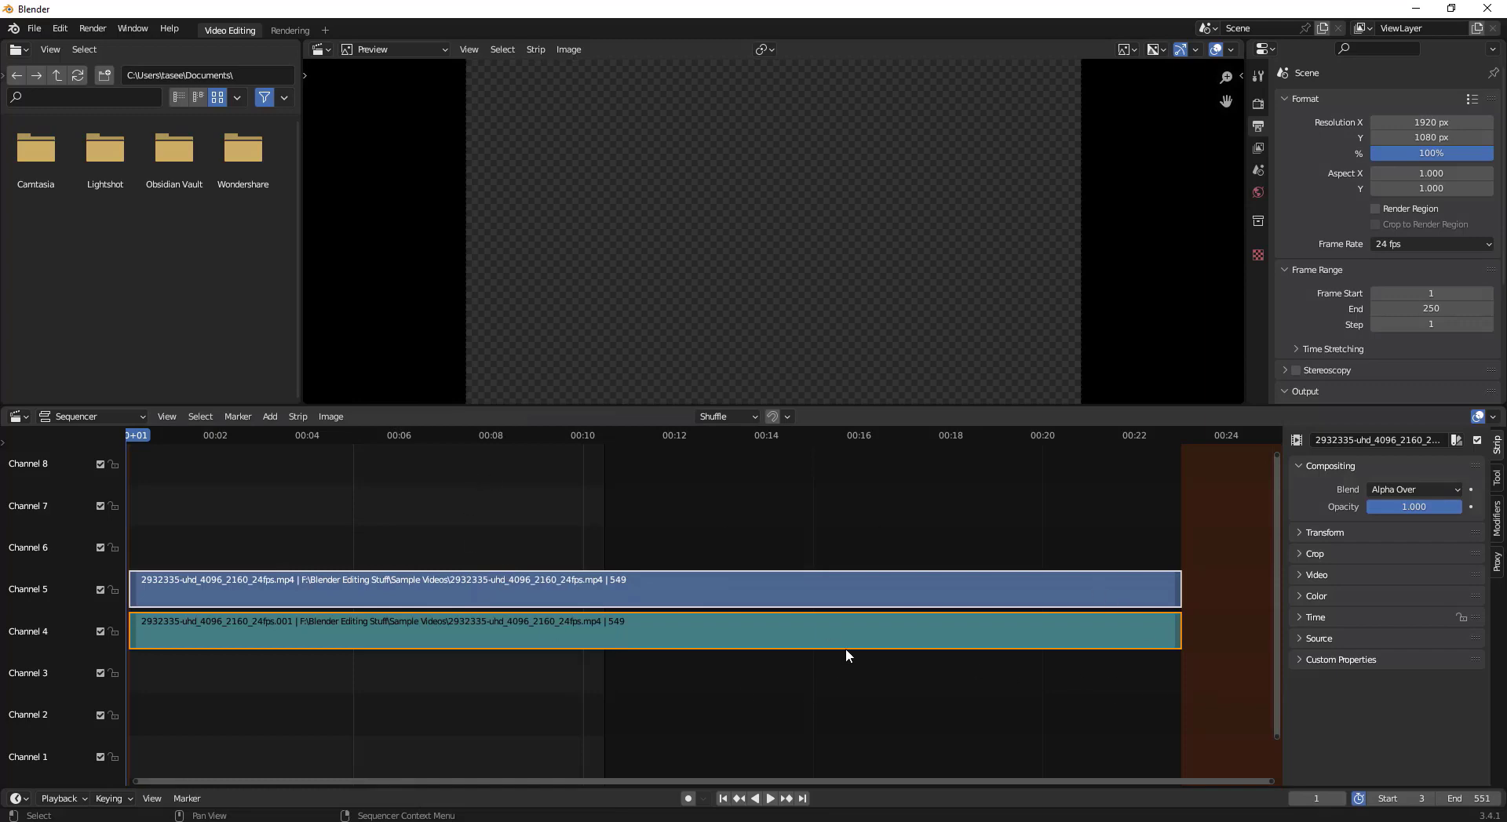
Add a Transform effect strip above the channel 5 video and enable Uniform Scale
left_click(793, 726)
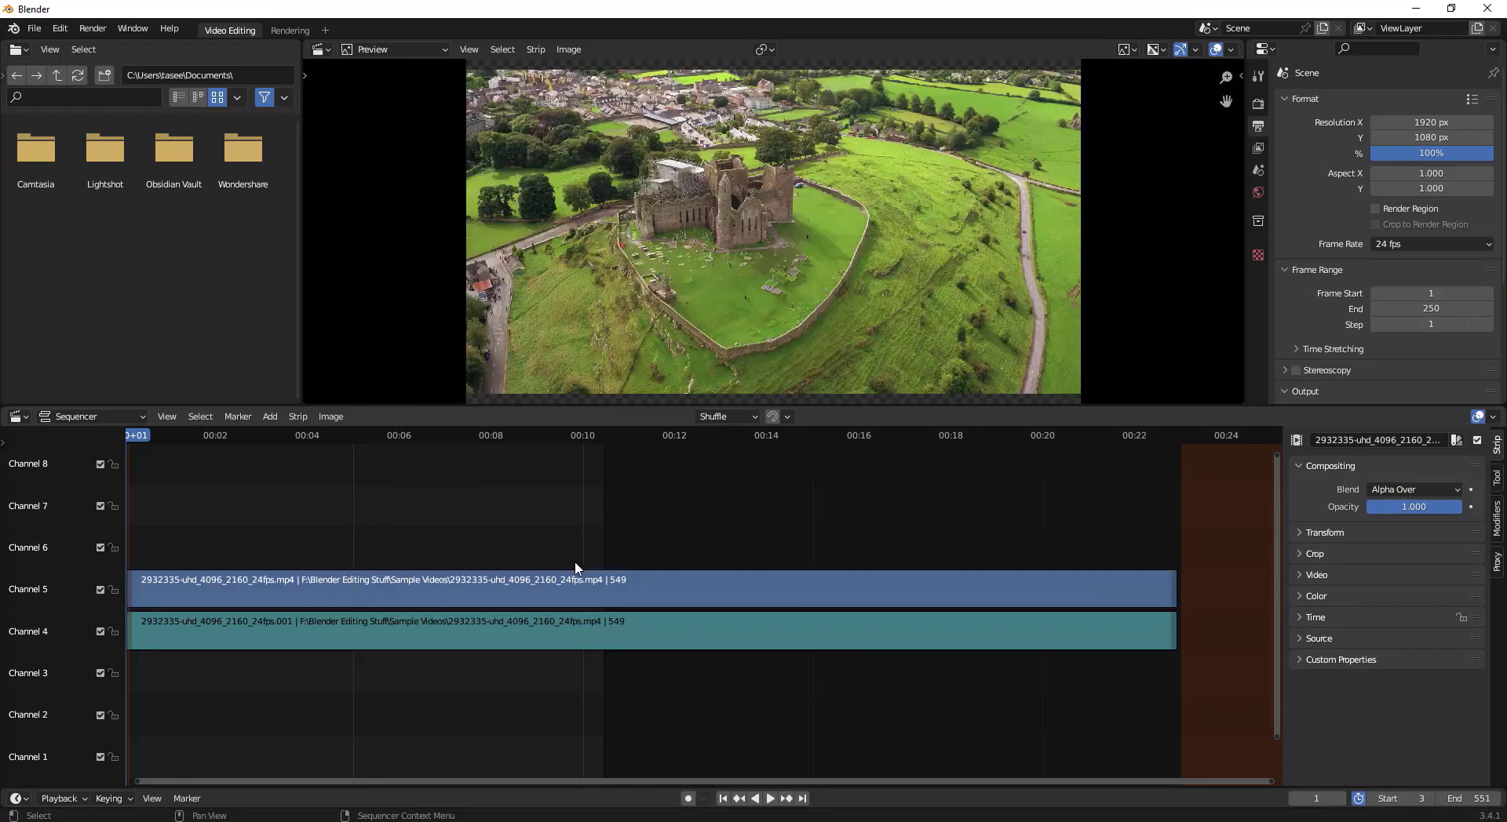
left_click(616, 588)
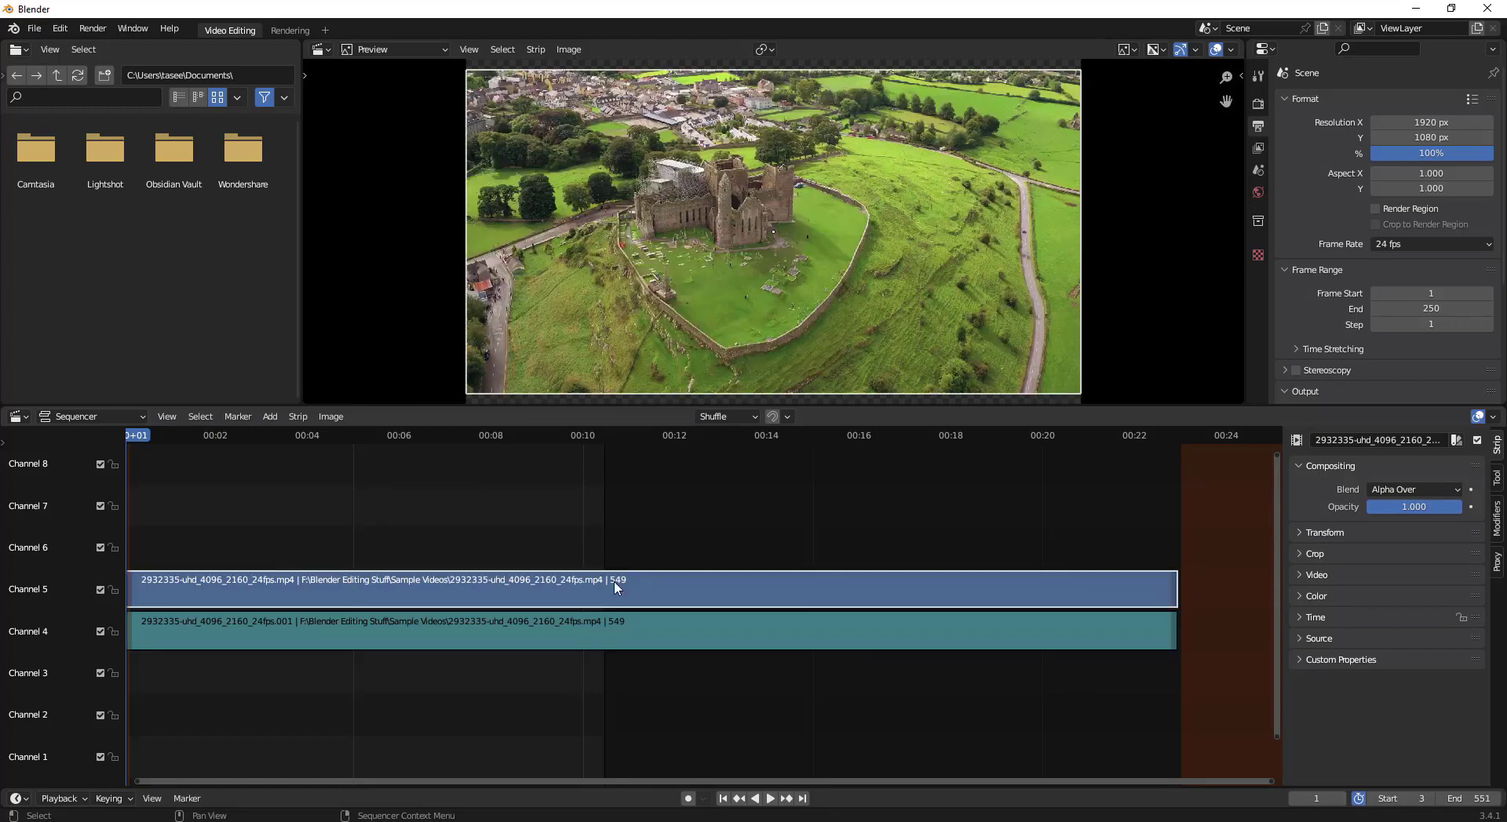
left_click(269, 416)
mouse_move(332, 598)
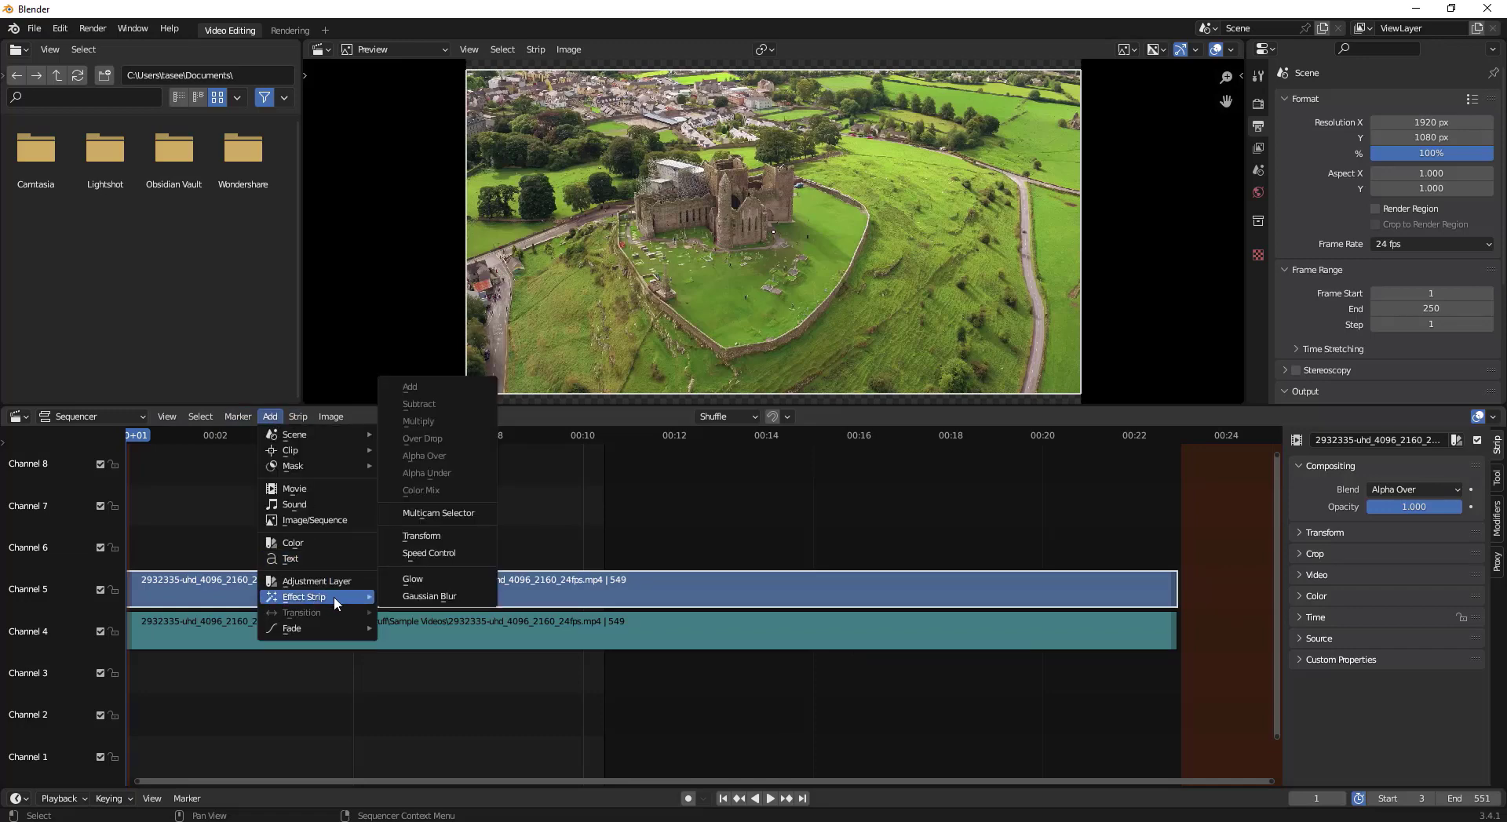
left_click(434, 536)
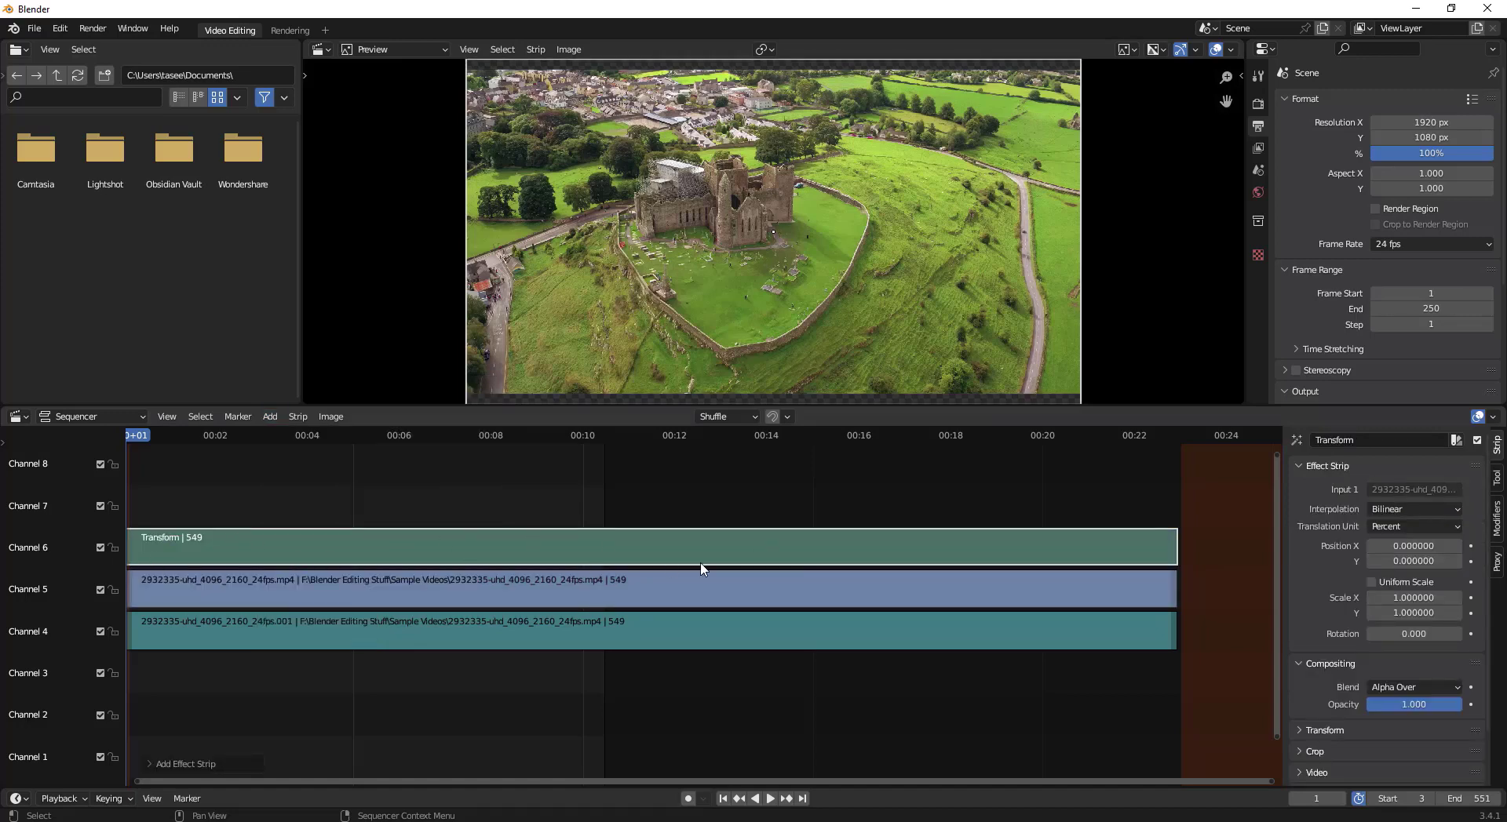
left_click(730, 553)
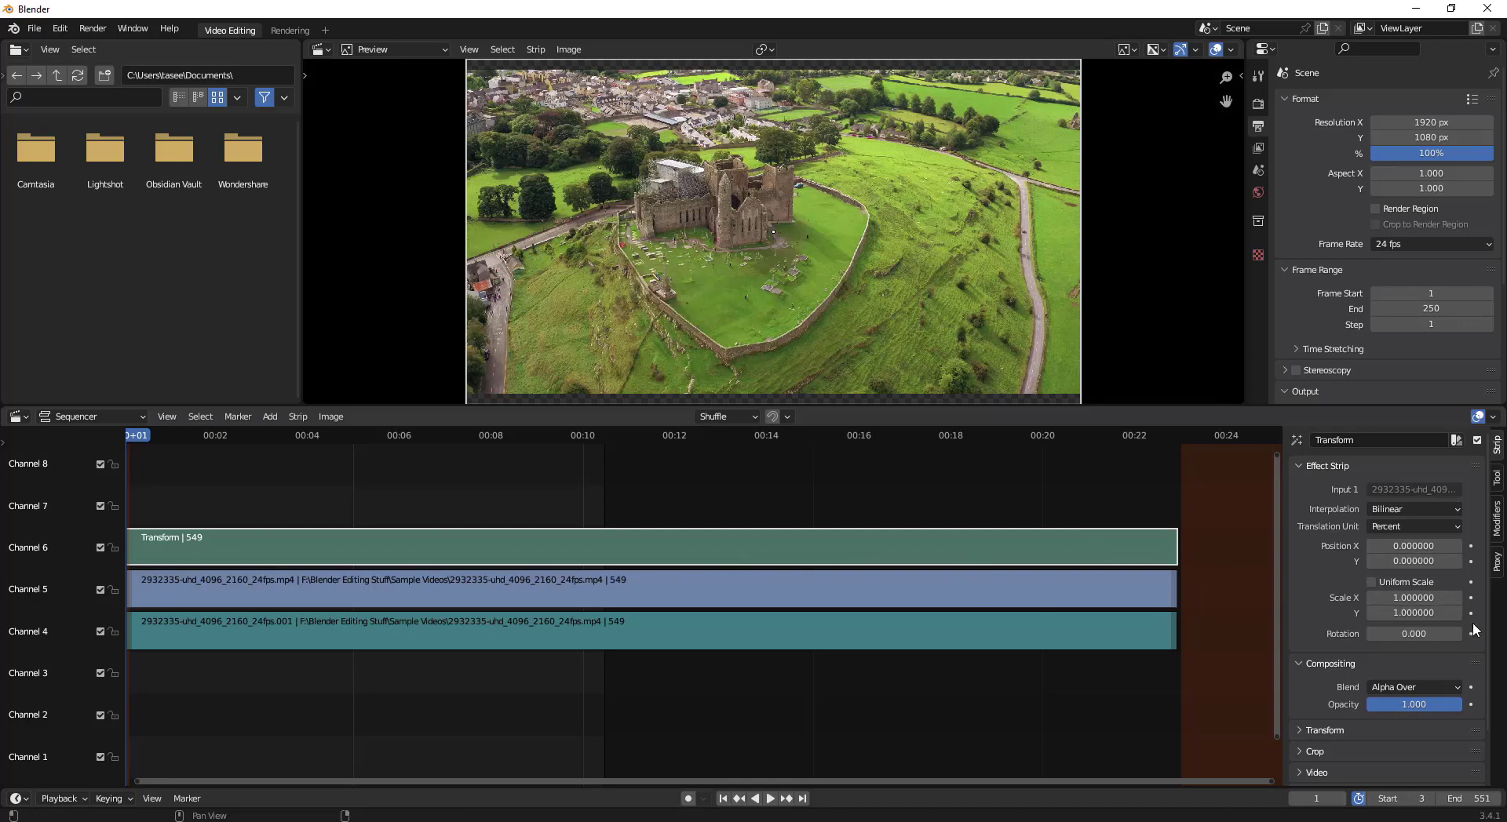
left_click(1372, 581)
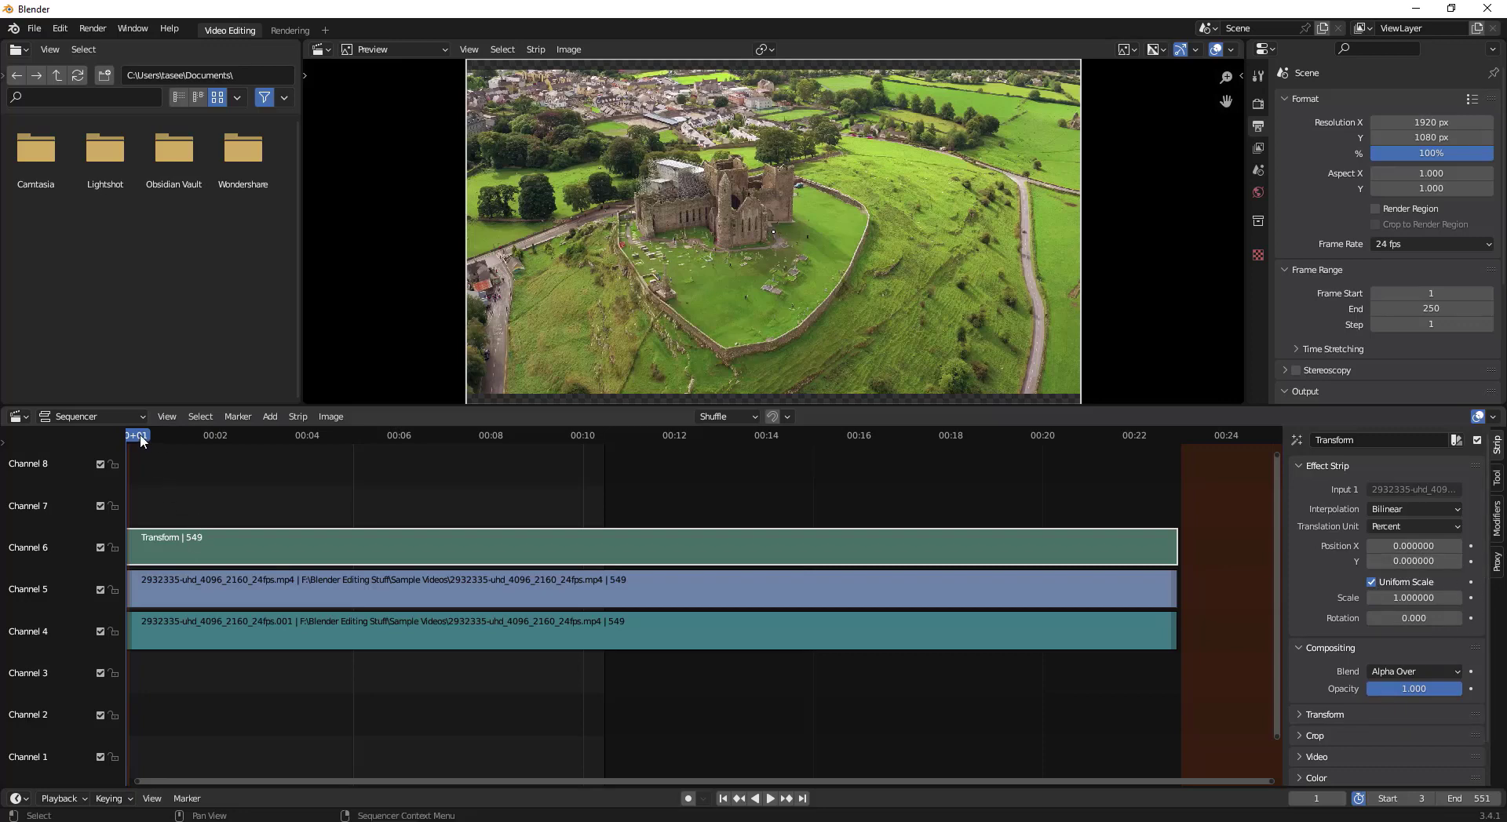
Keyframe Position X, Position Y and Scale at the clip's first frame, then play
left_click_drag(142, 440, 128, 440)
key("space")
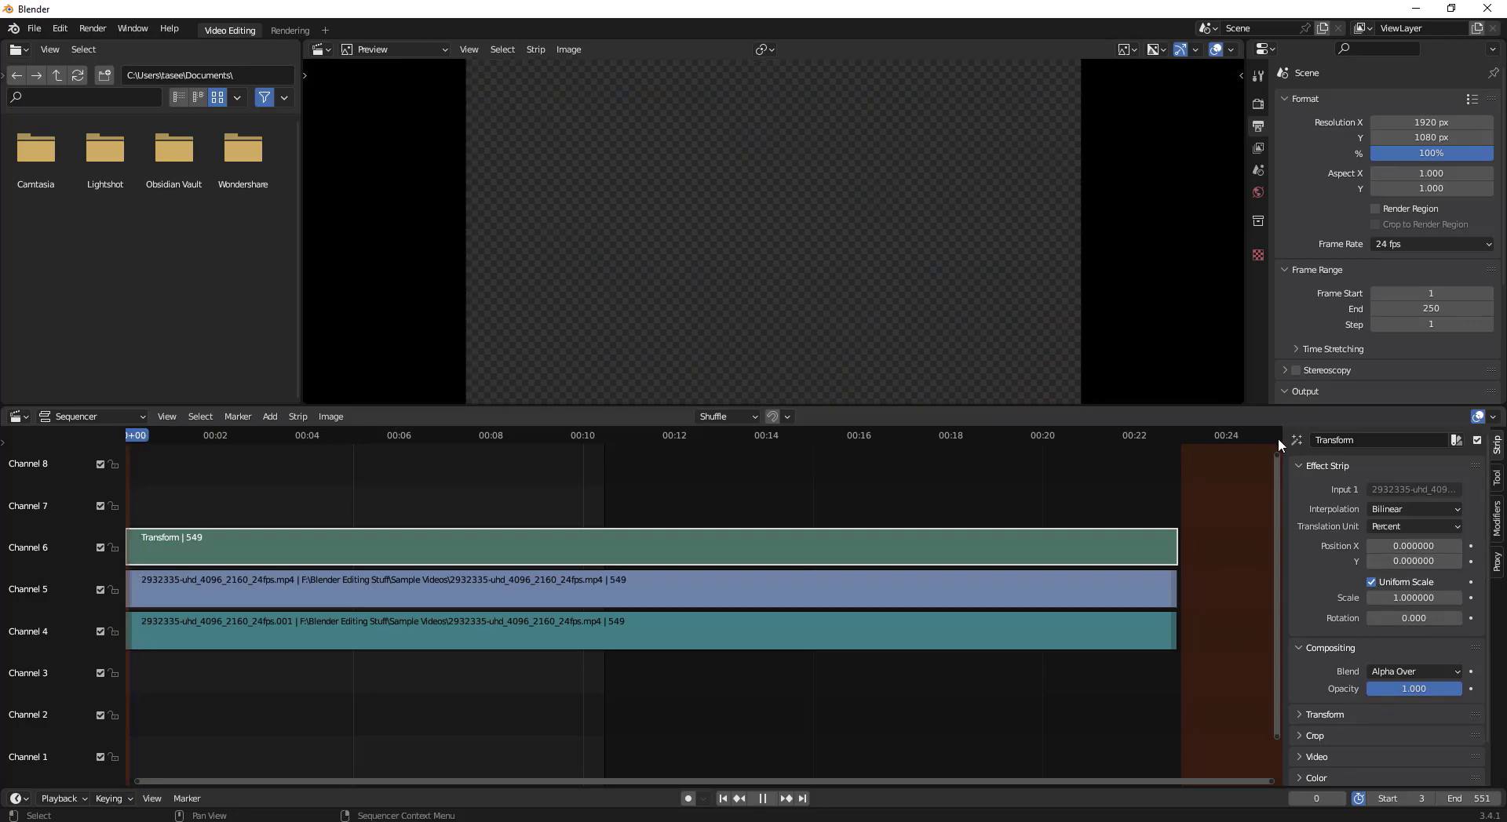
key("space")
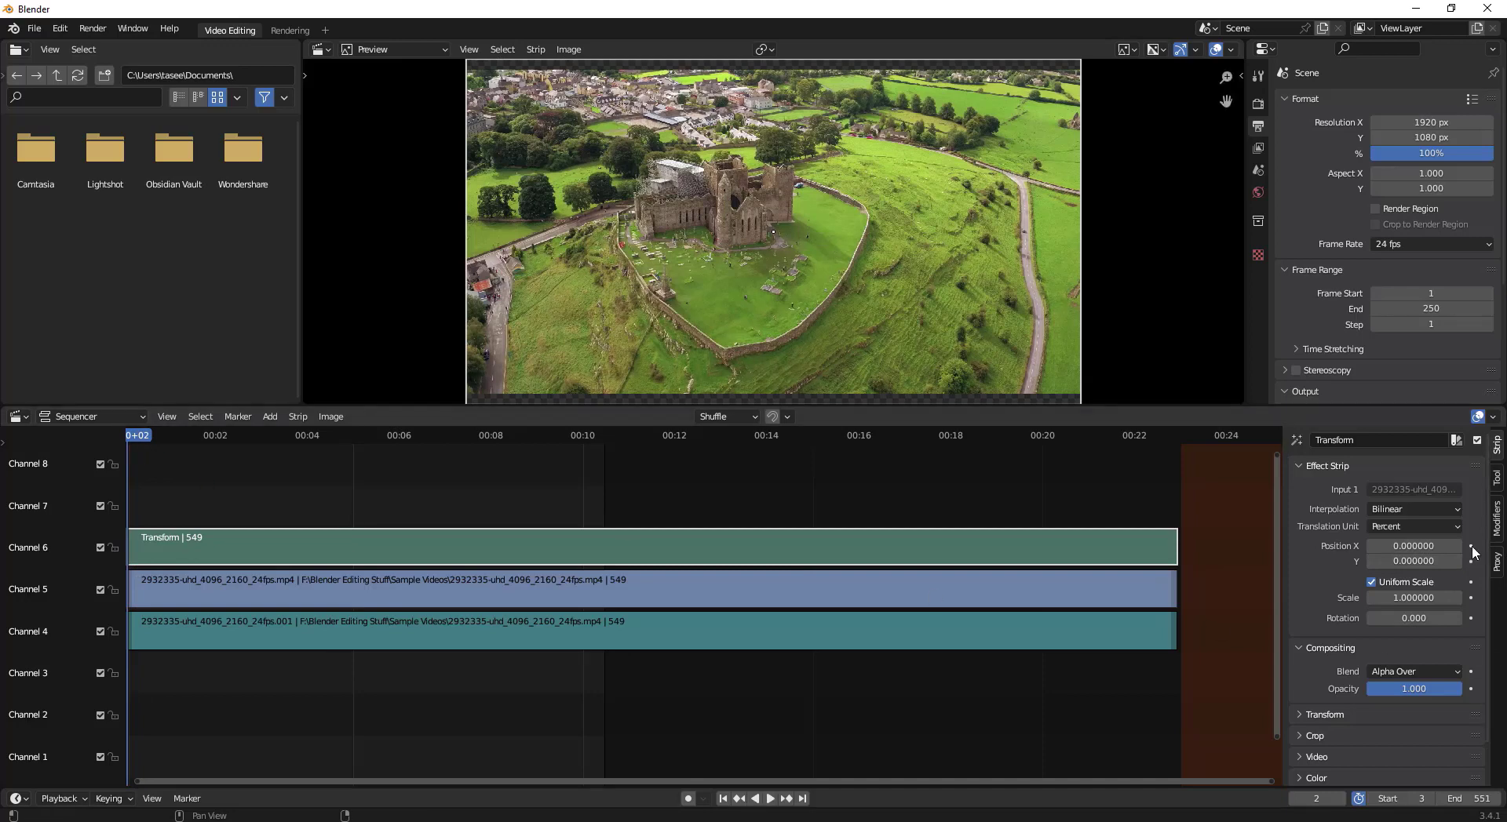
left_click(1471, 547)
left_click(1470, 562)
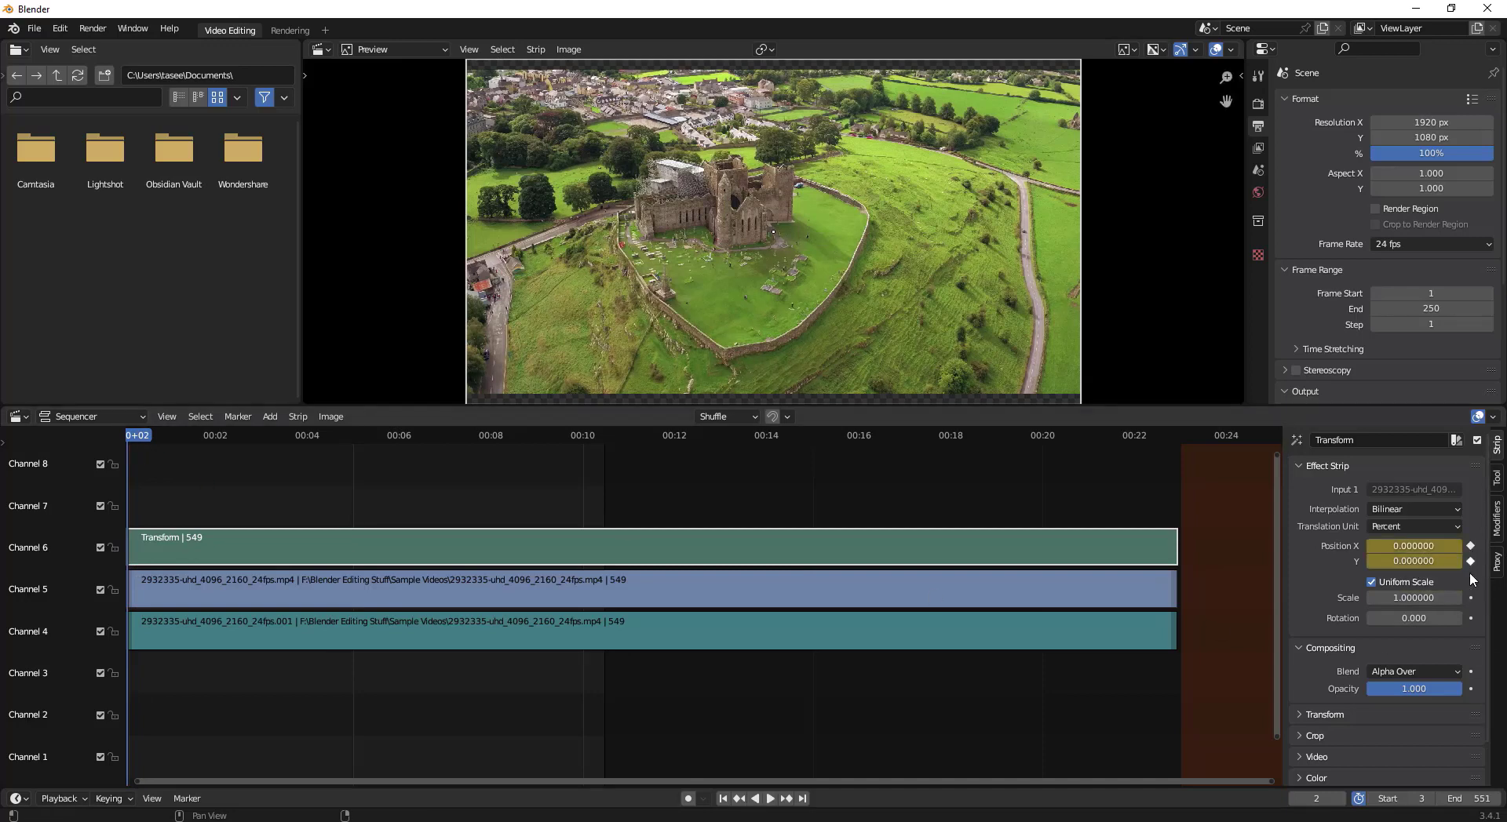
left_click(1471, 598)
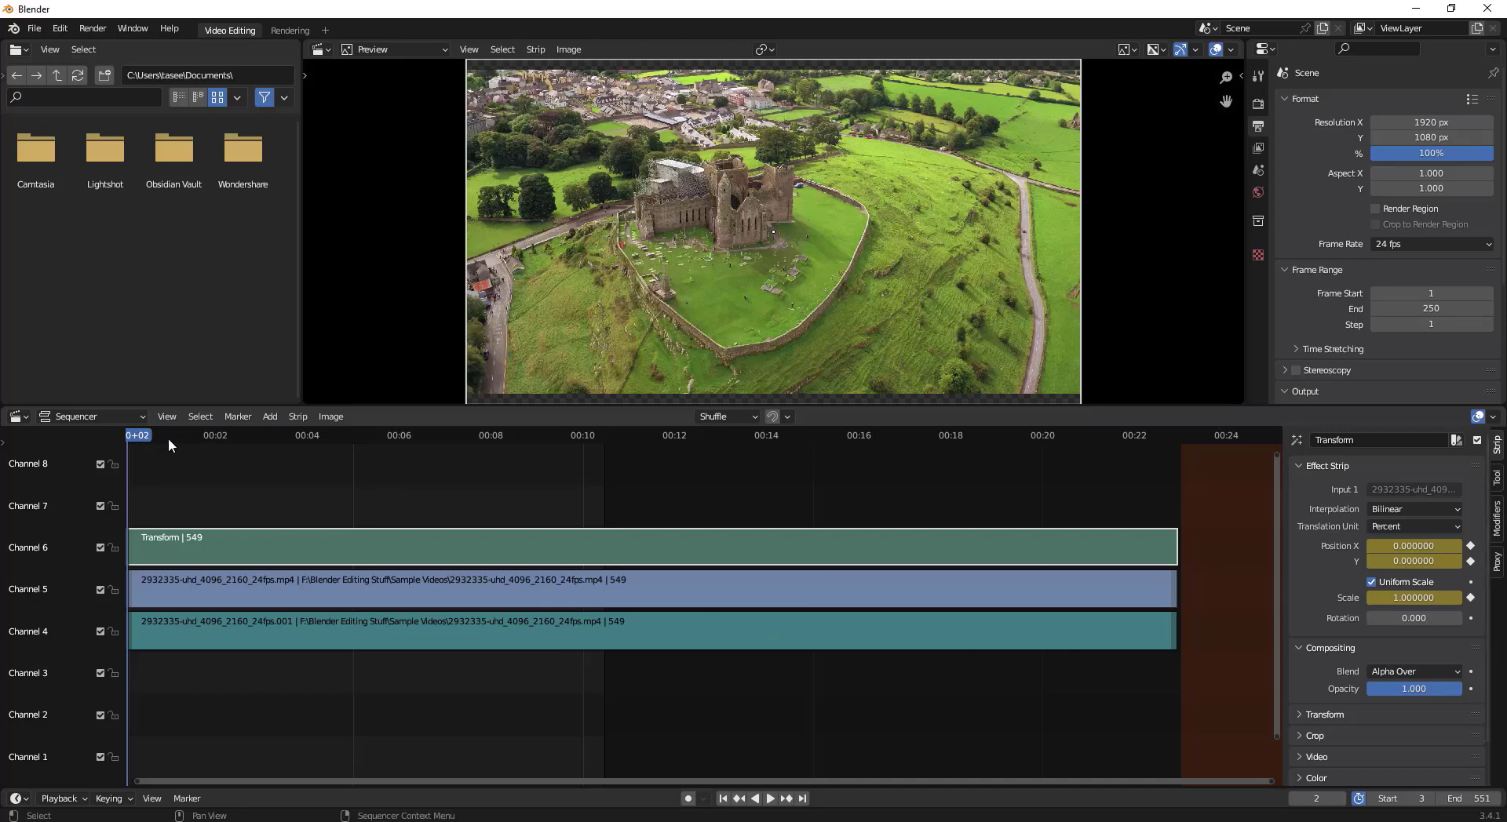
key("space")
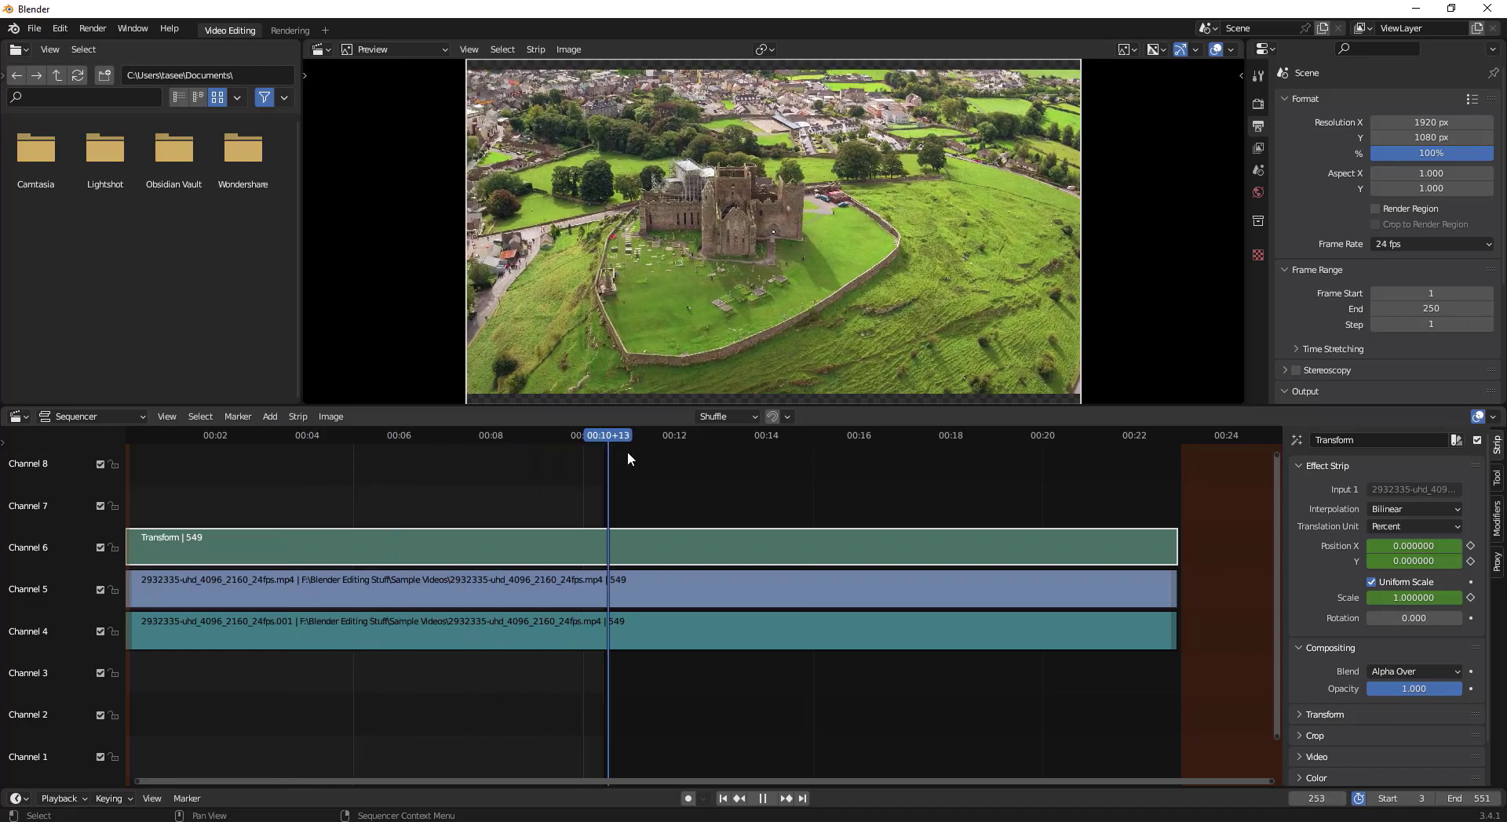
At 00:10+15, keyframe Scale 2.38, Position Y -15.24 and Position X 14.61
left_click(613, 454)
key("space")
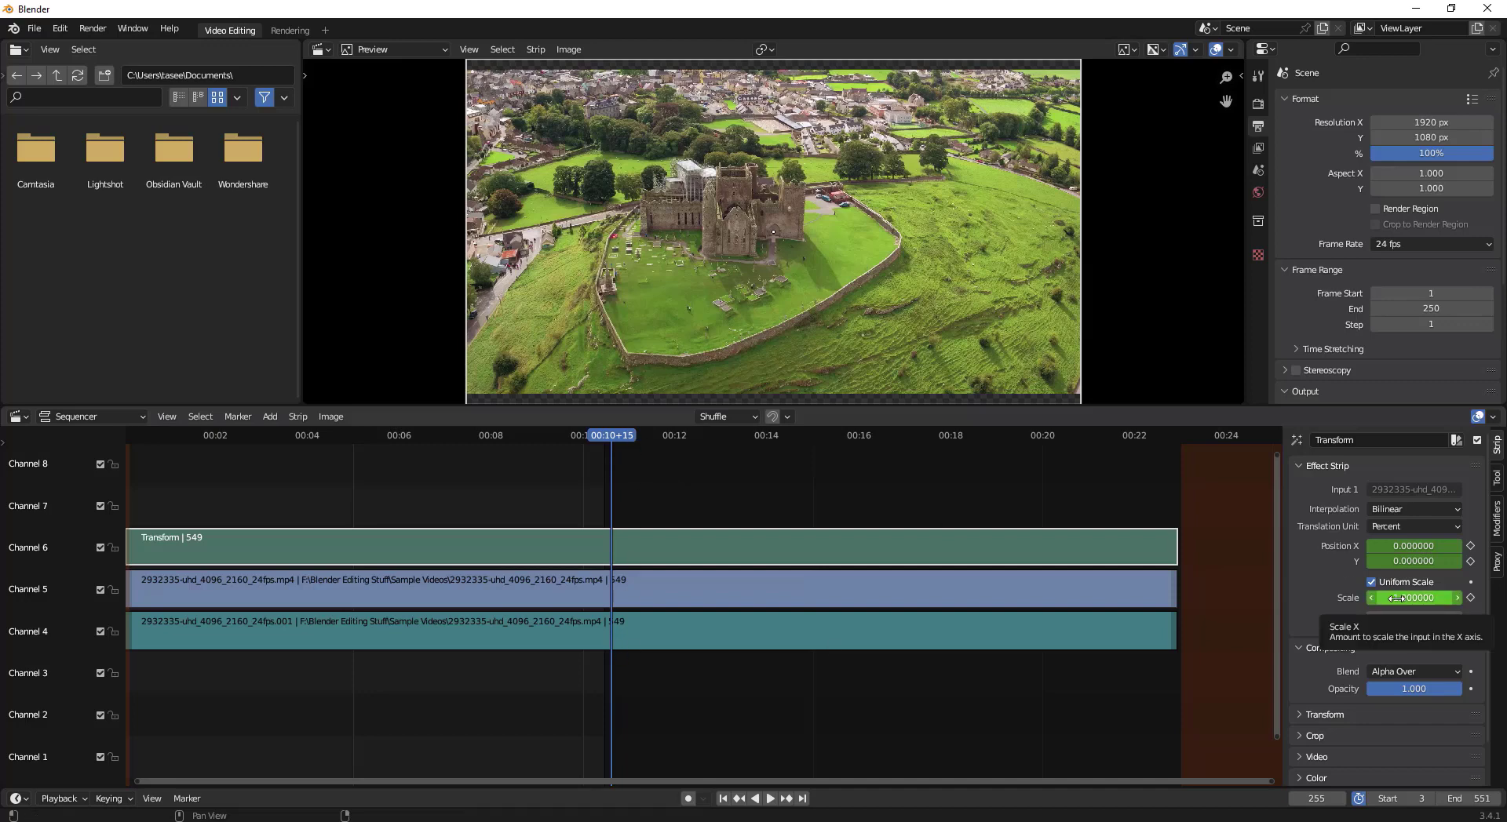
left_click_drag(1397, 598, 1506, 598)
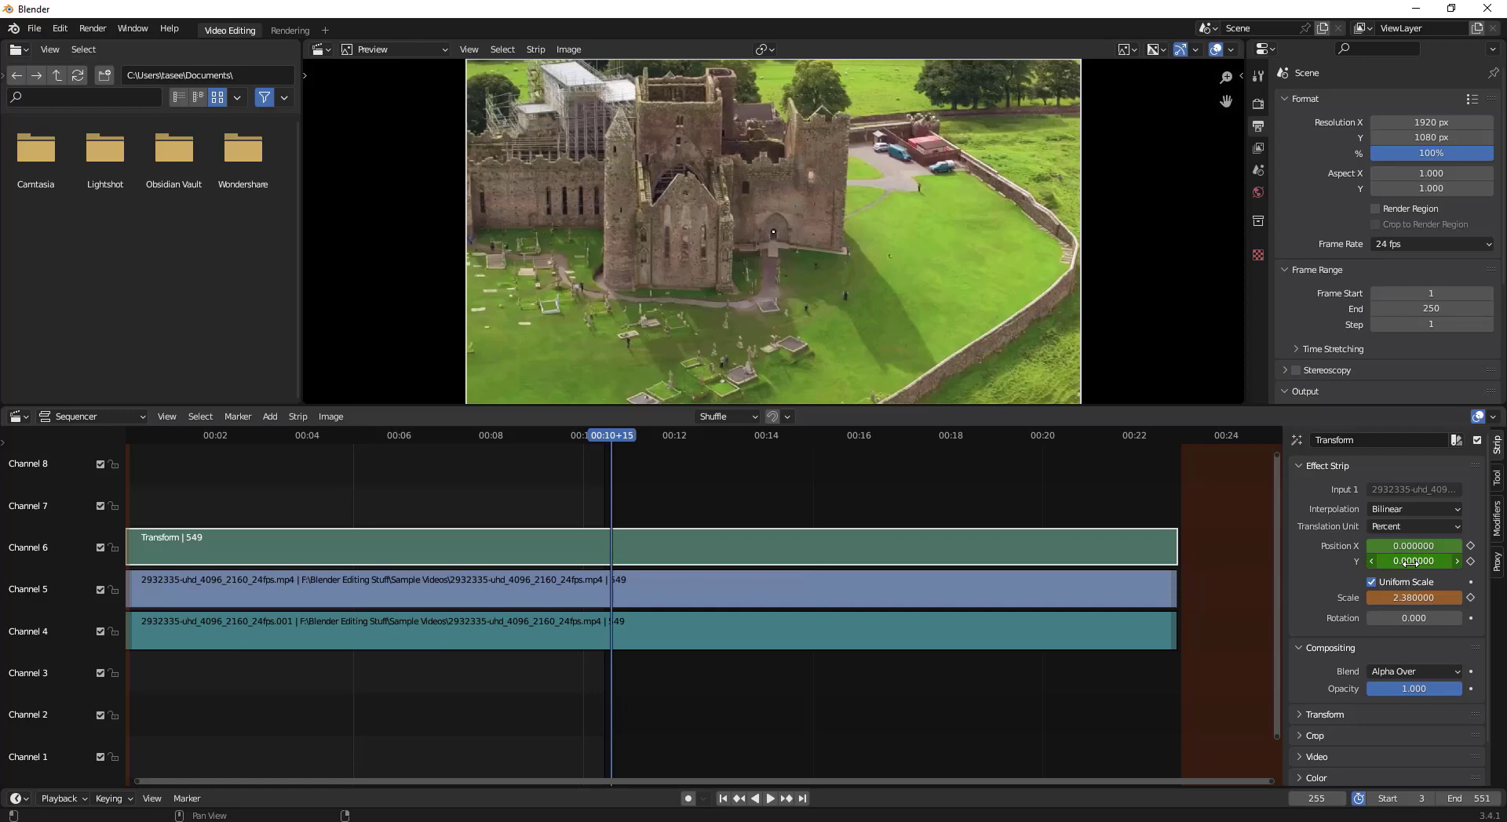
left_click_drag(1412, 562, 1295, 562)
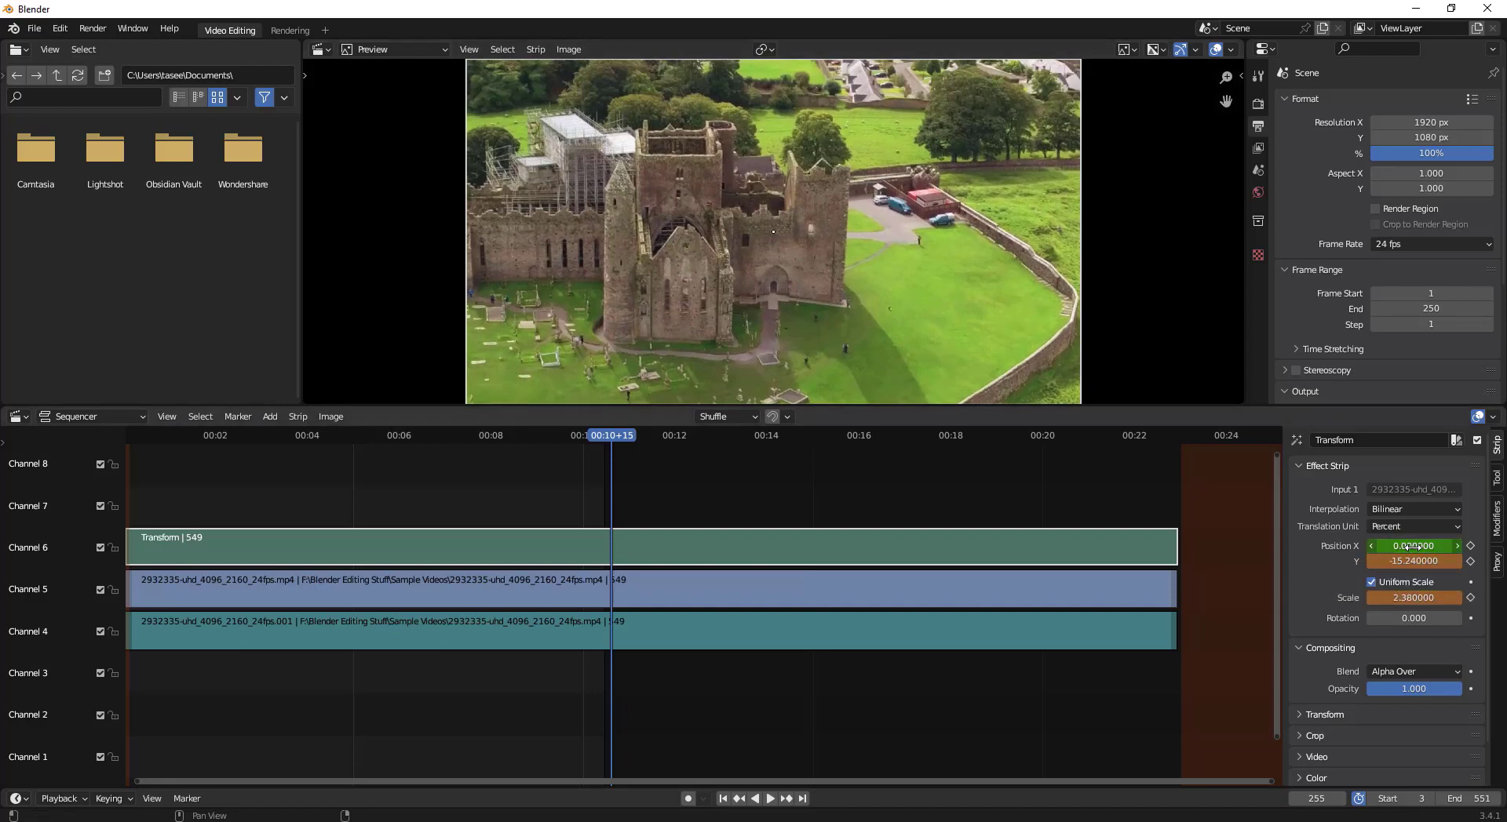
left_click_drag(1413, 546, 1488, 547)
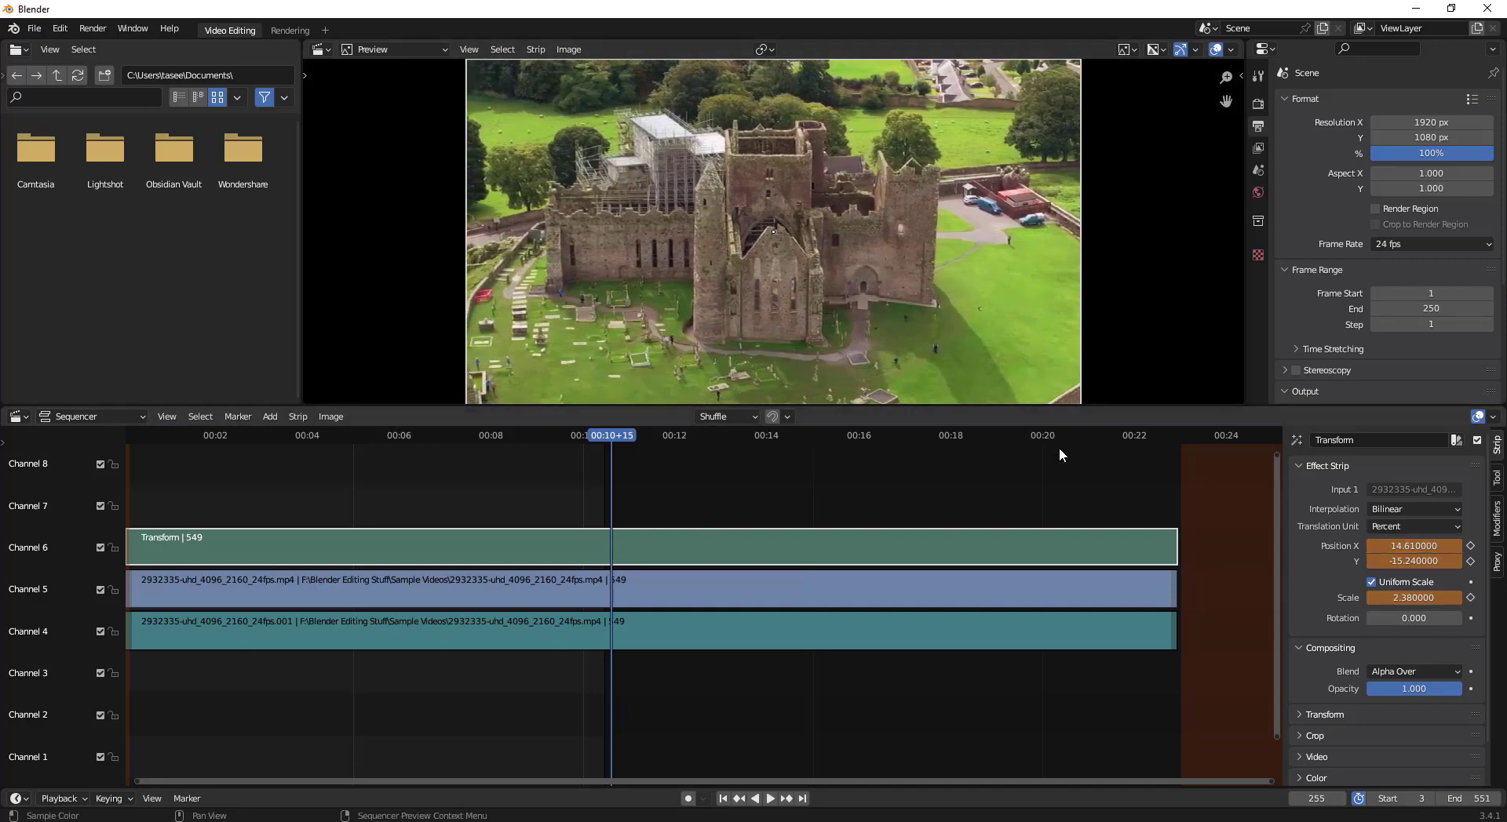
left_click(1471, 546)
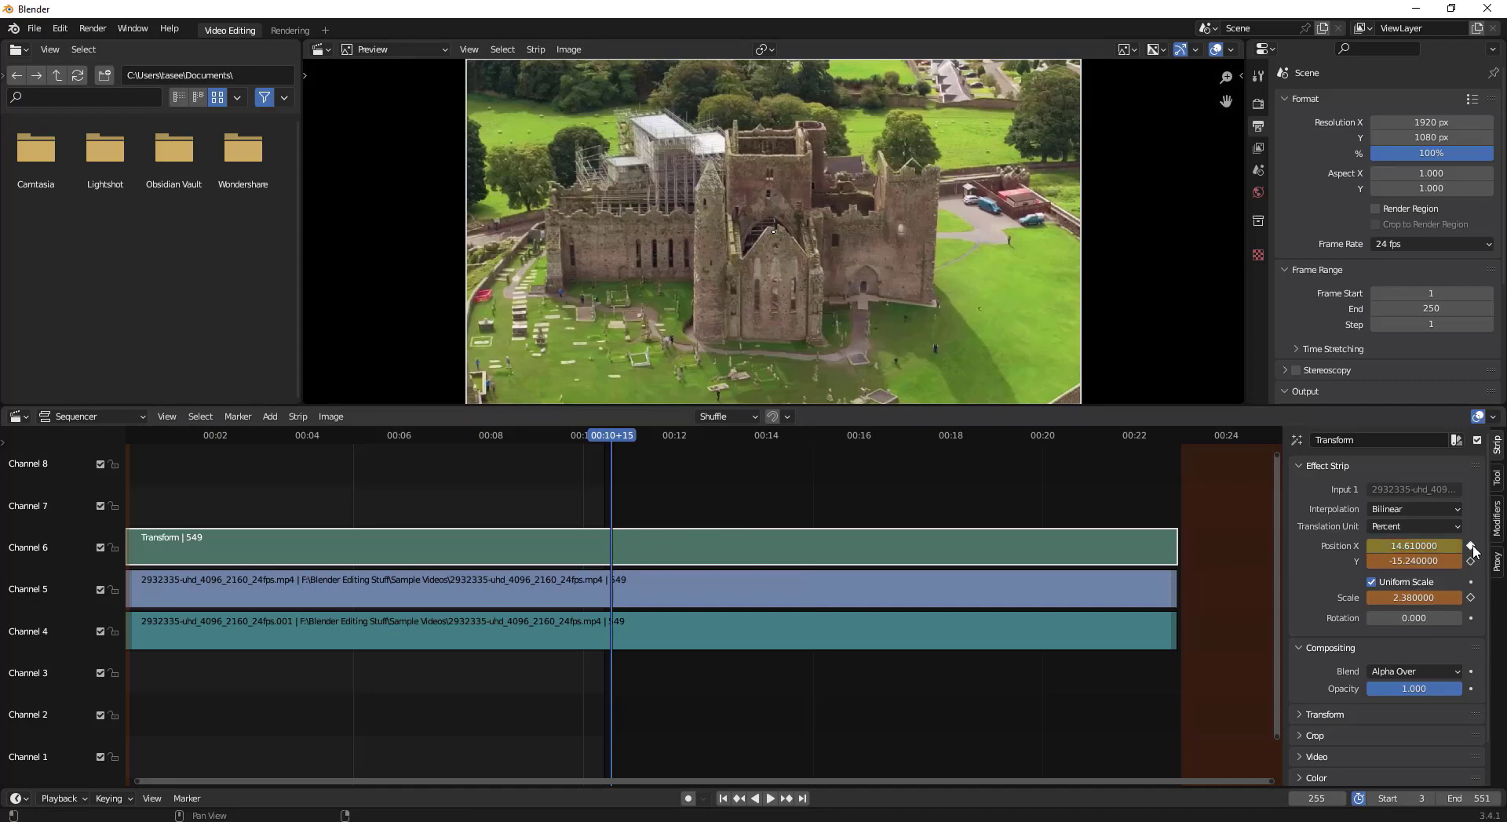
left_click(1470, 598)
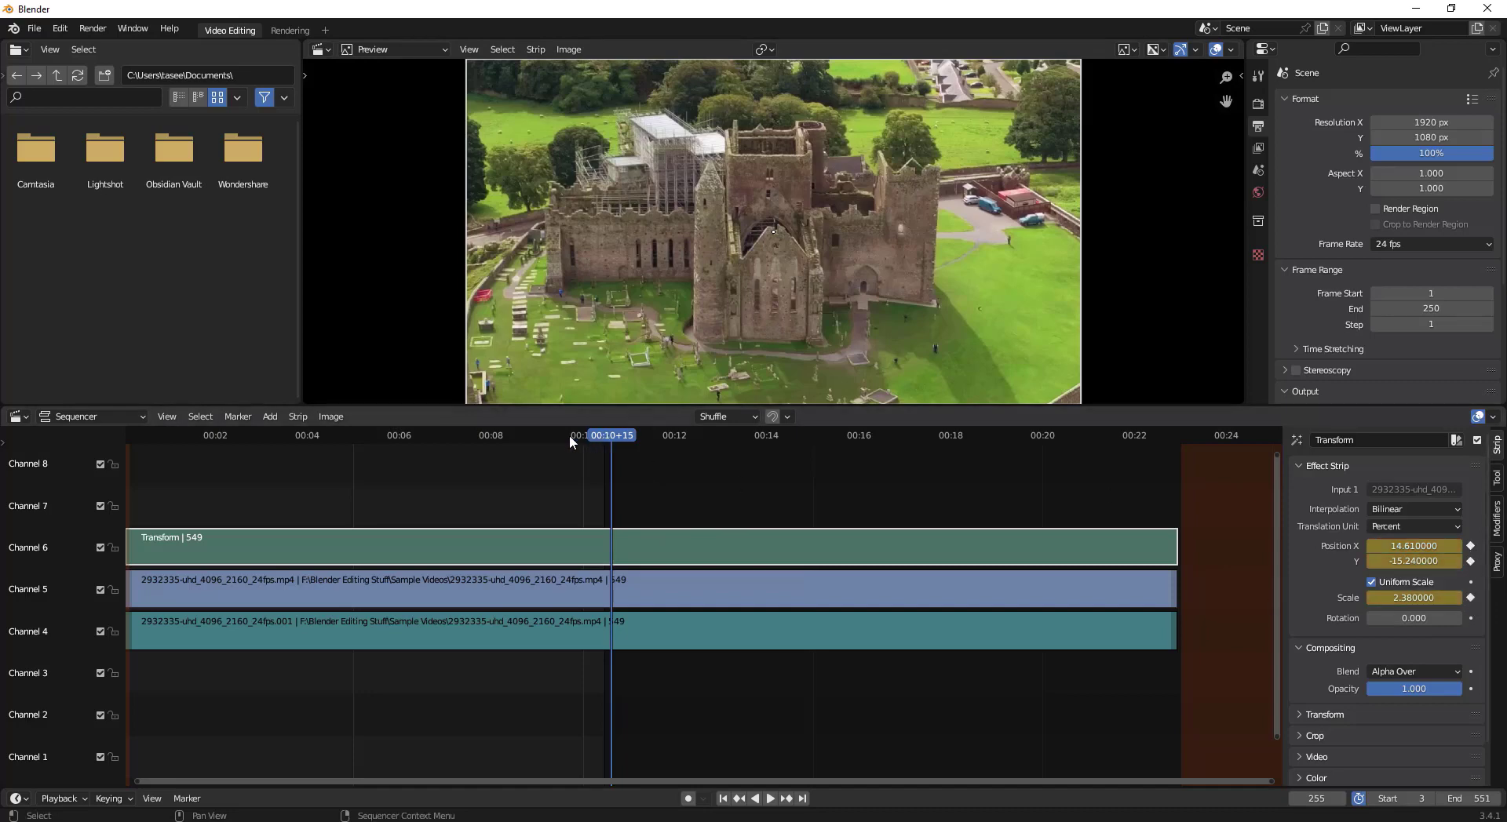
left_click_drag(568, 435, 220, 460)
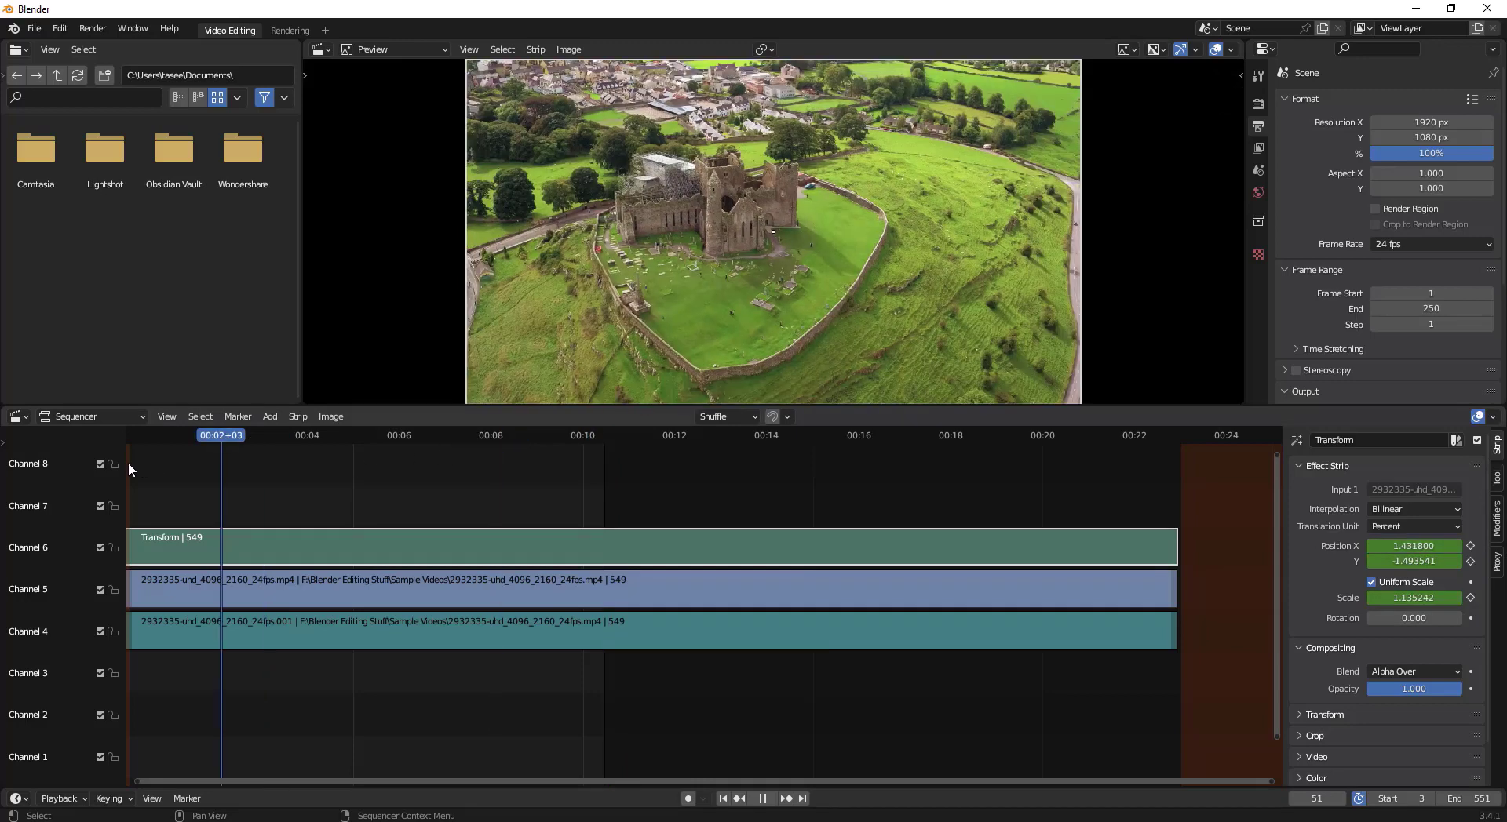
left_click_drag(129, 463, 129, 464)
left_click(773, 799)
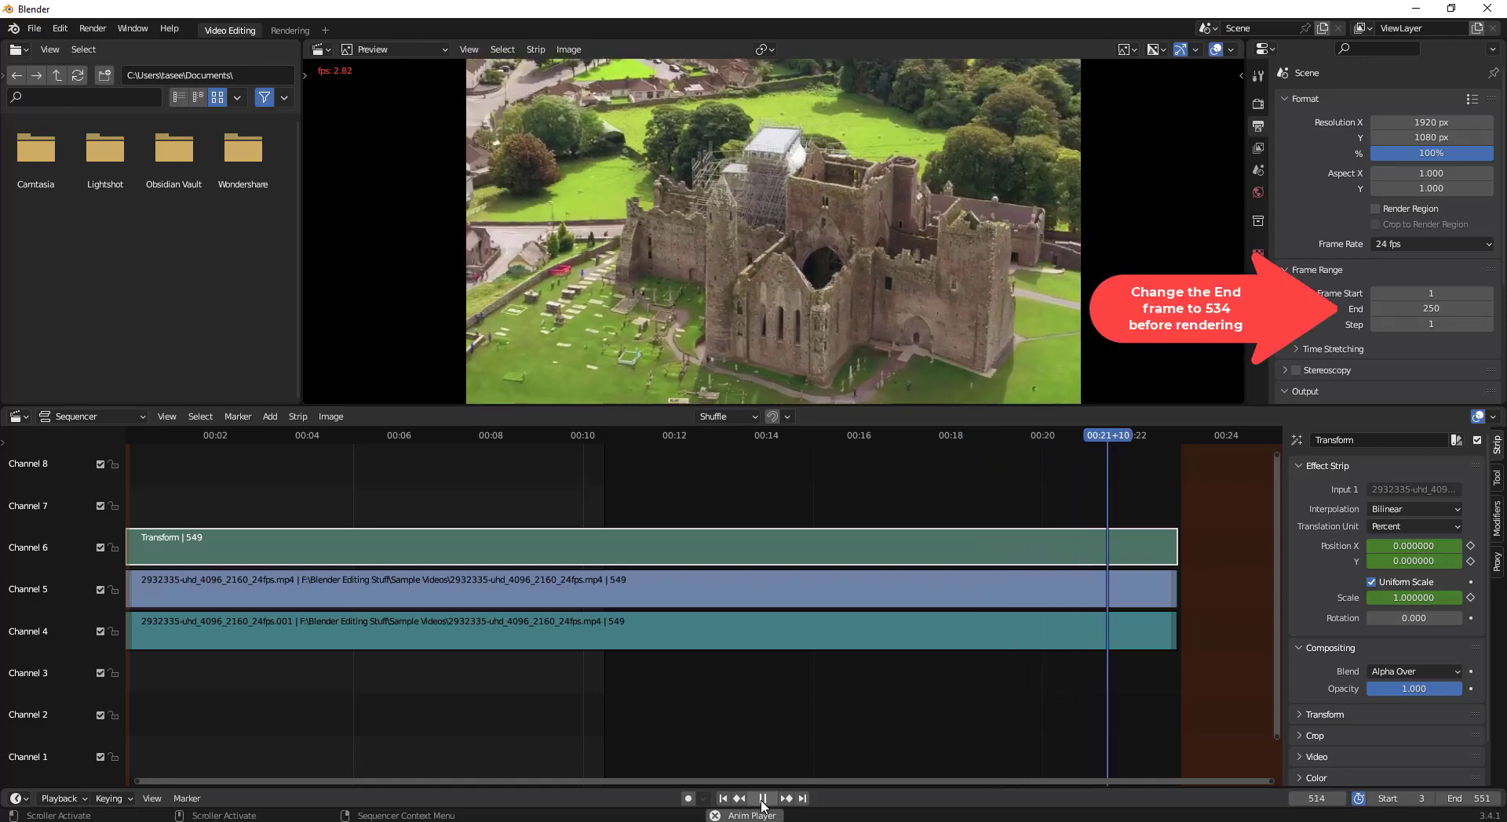
Render the zoom-in animation to video
left_click(762, 799)
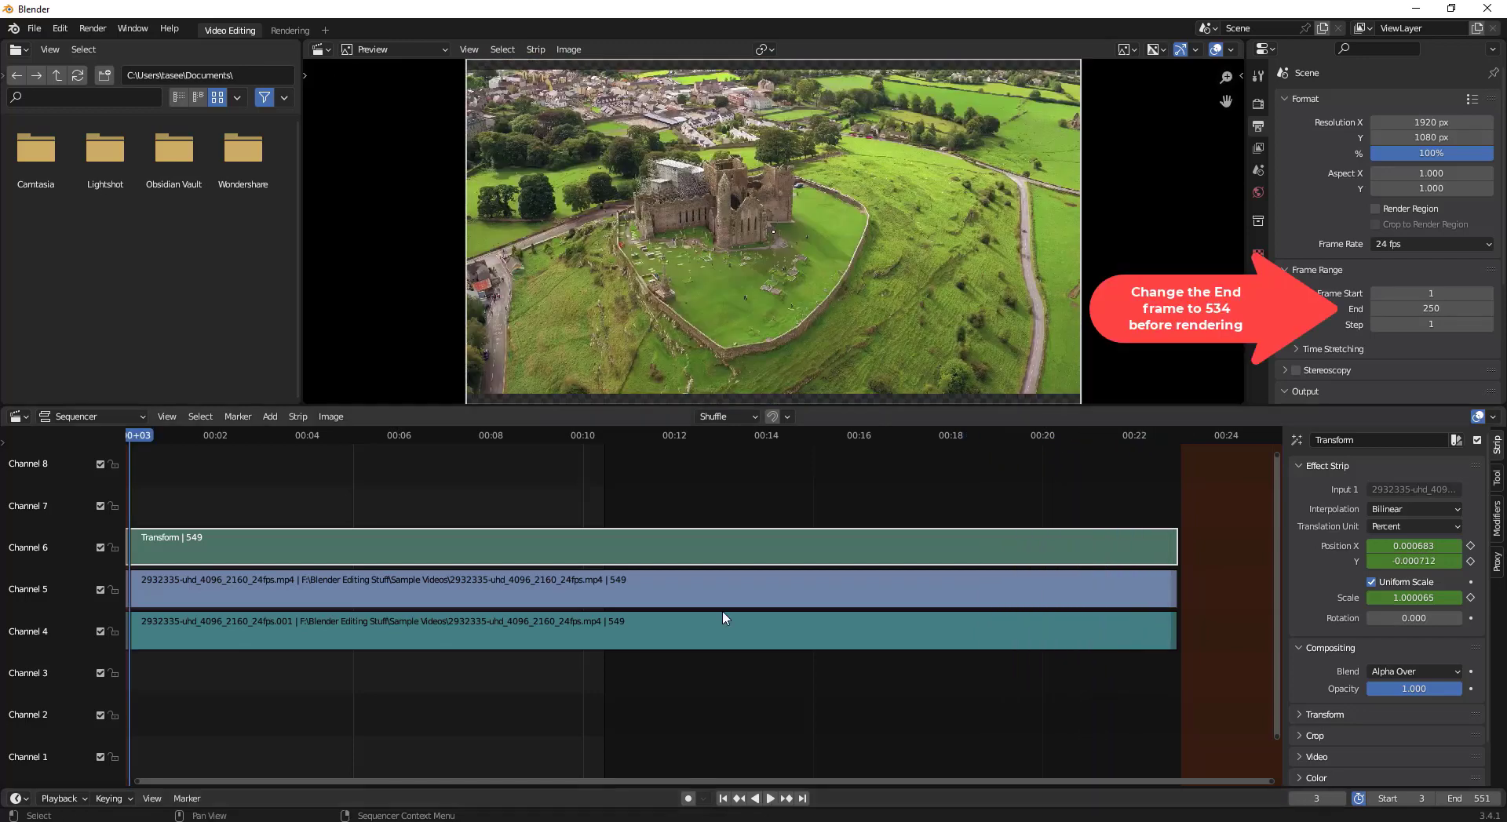
left_click(92, 28)
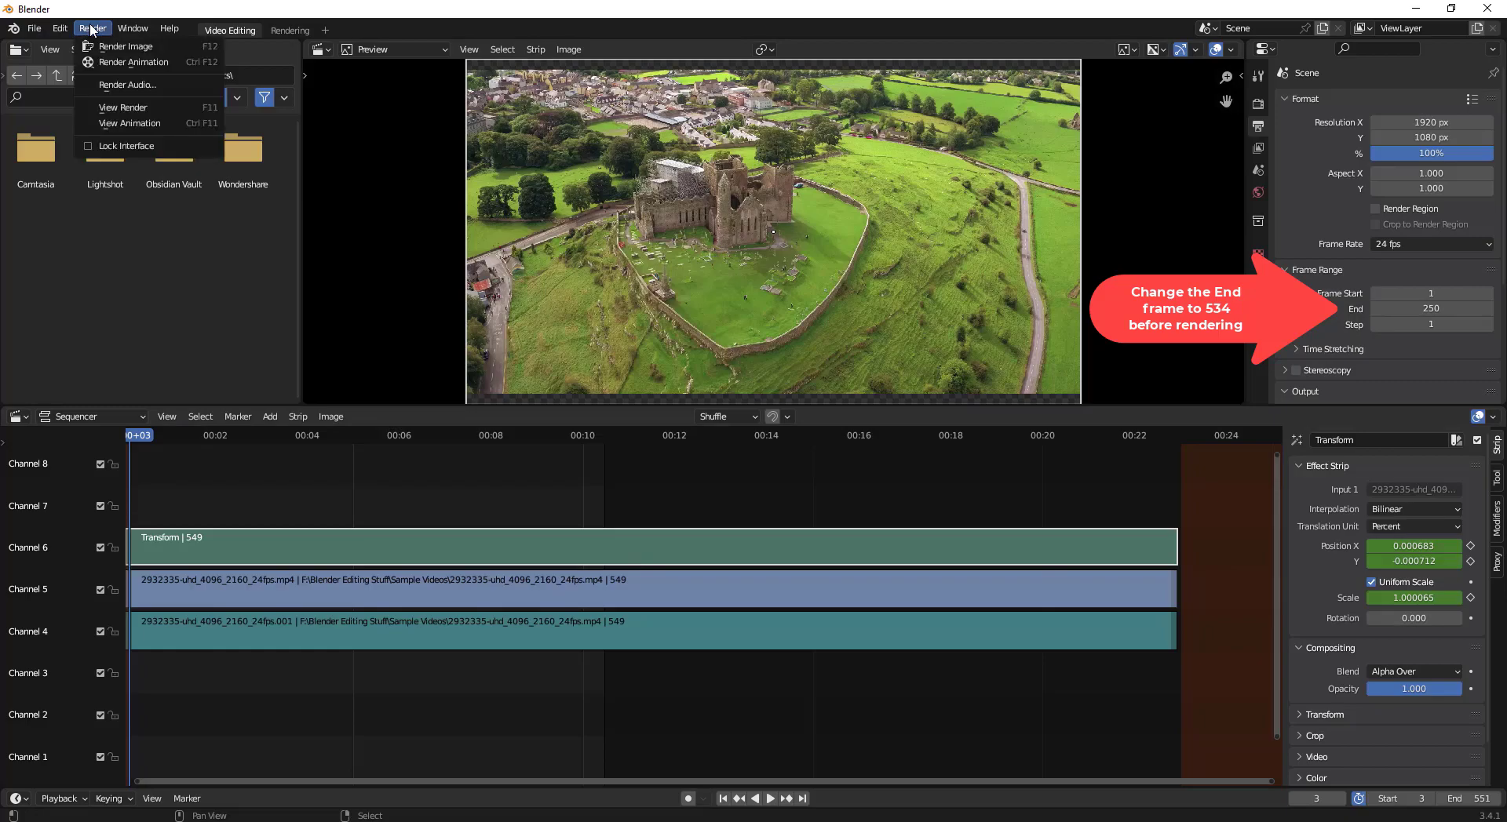
left_click(134, 65)
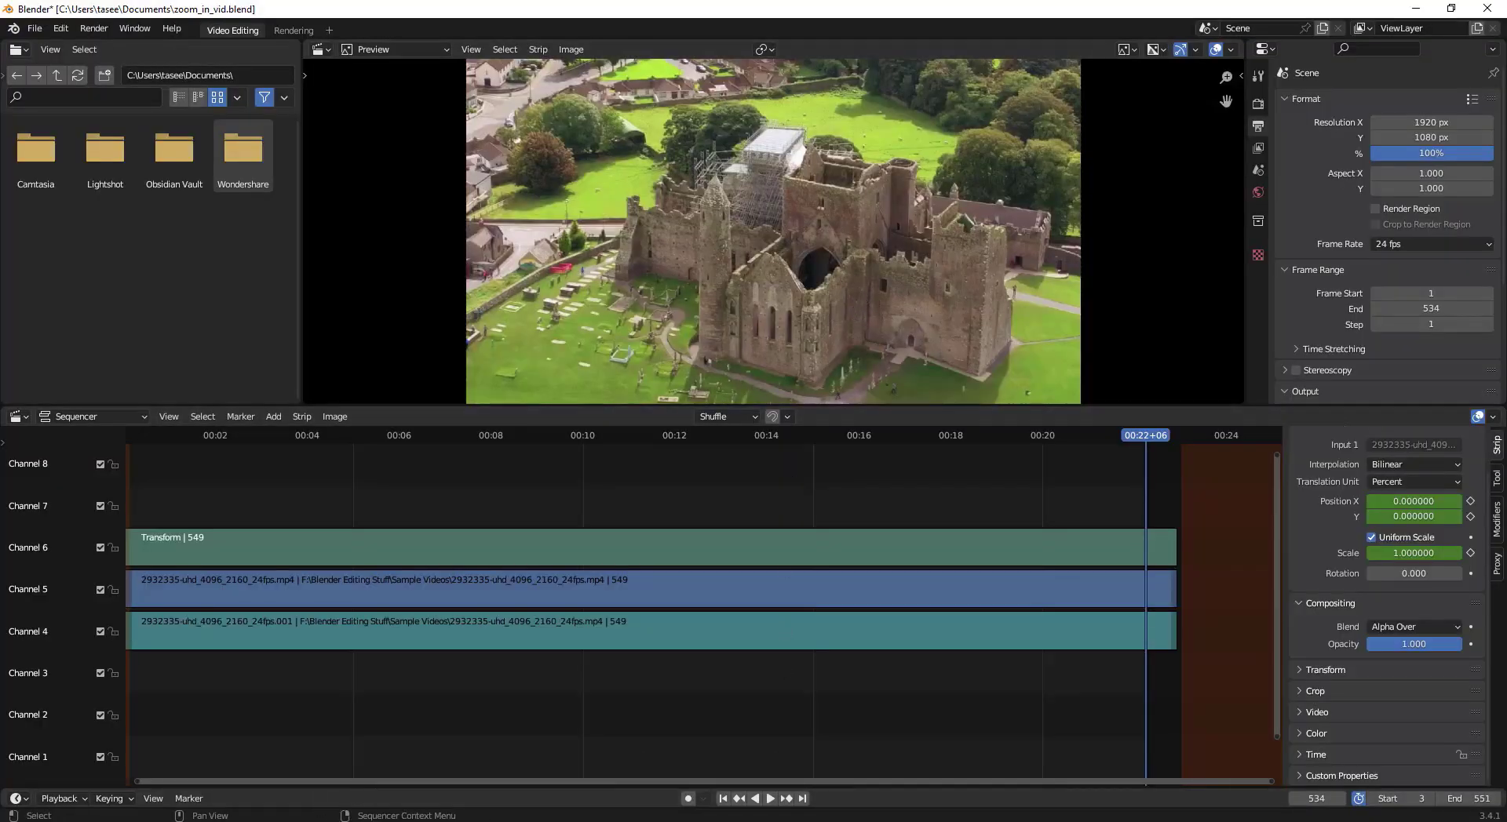
Play the rendered 0001-0534.mp4 from the tmp folder full screen in VLC
left_click(427, 779)
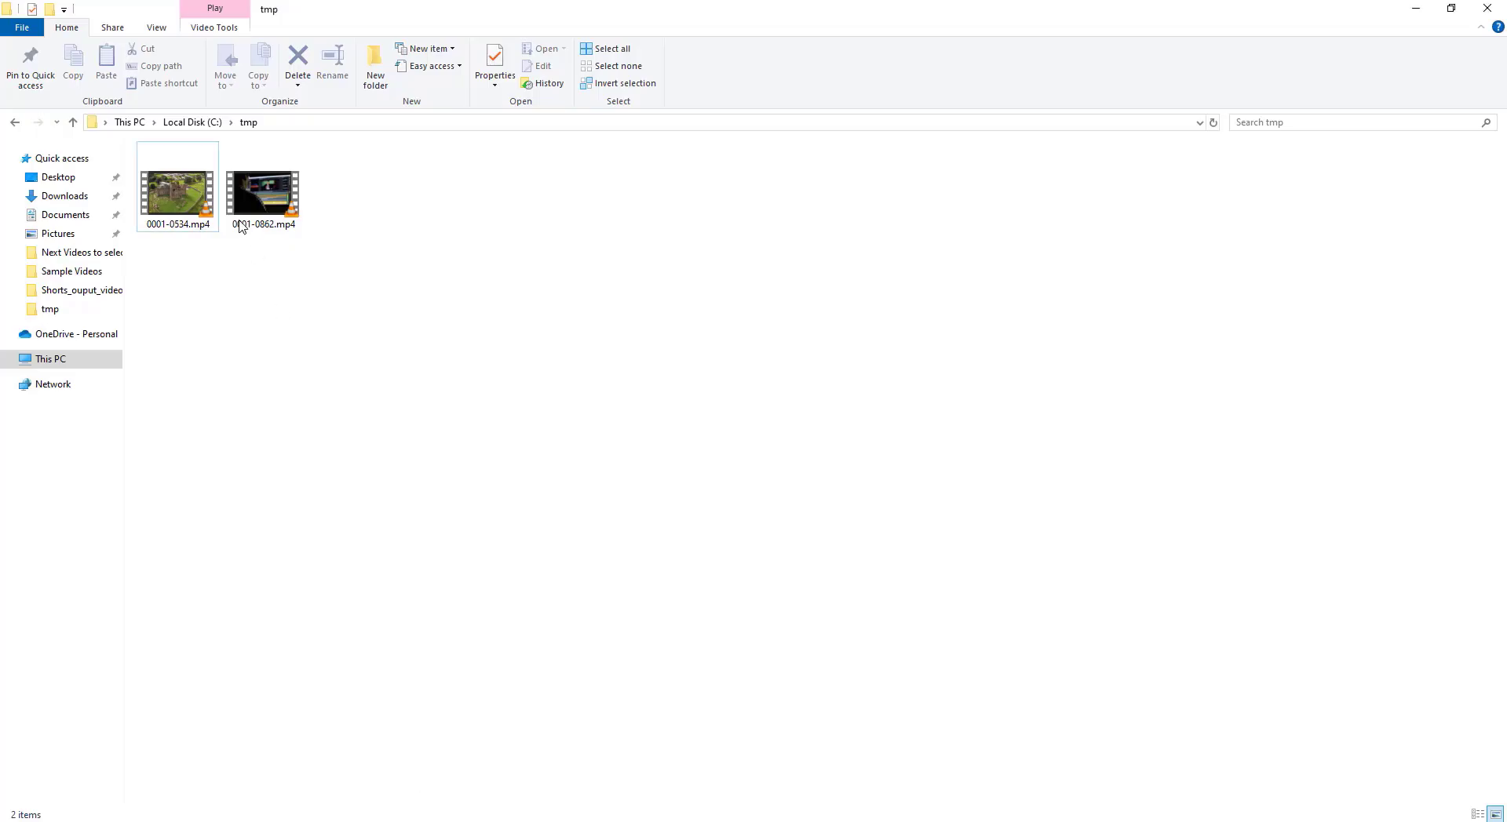
left_click(182, 196)
double_click(182, 196)
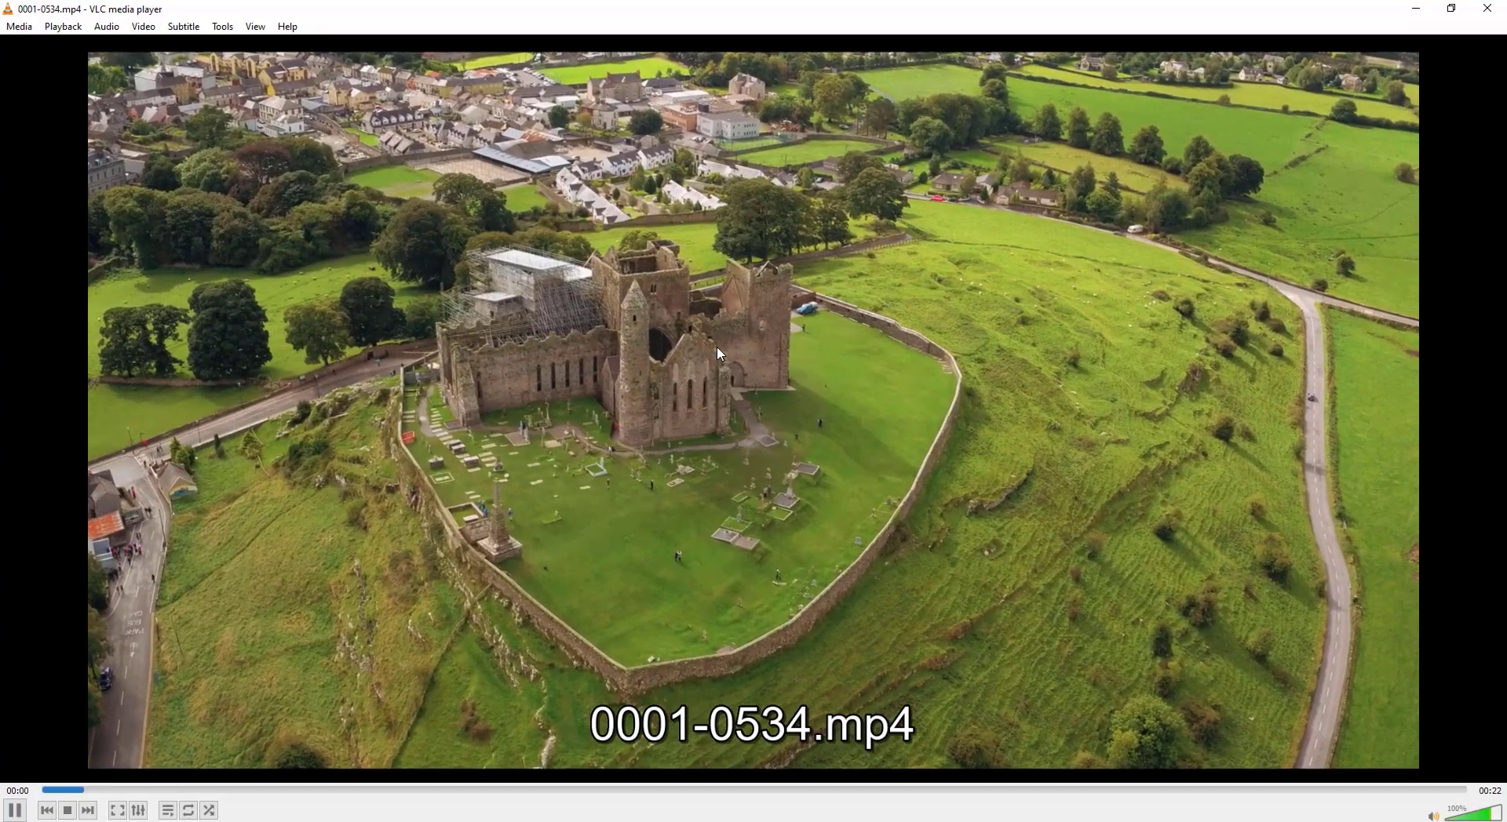
double_click(717, 347)
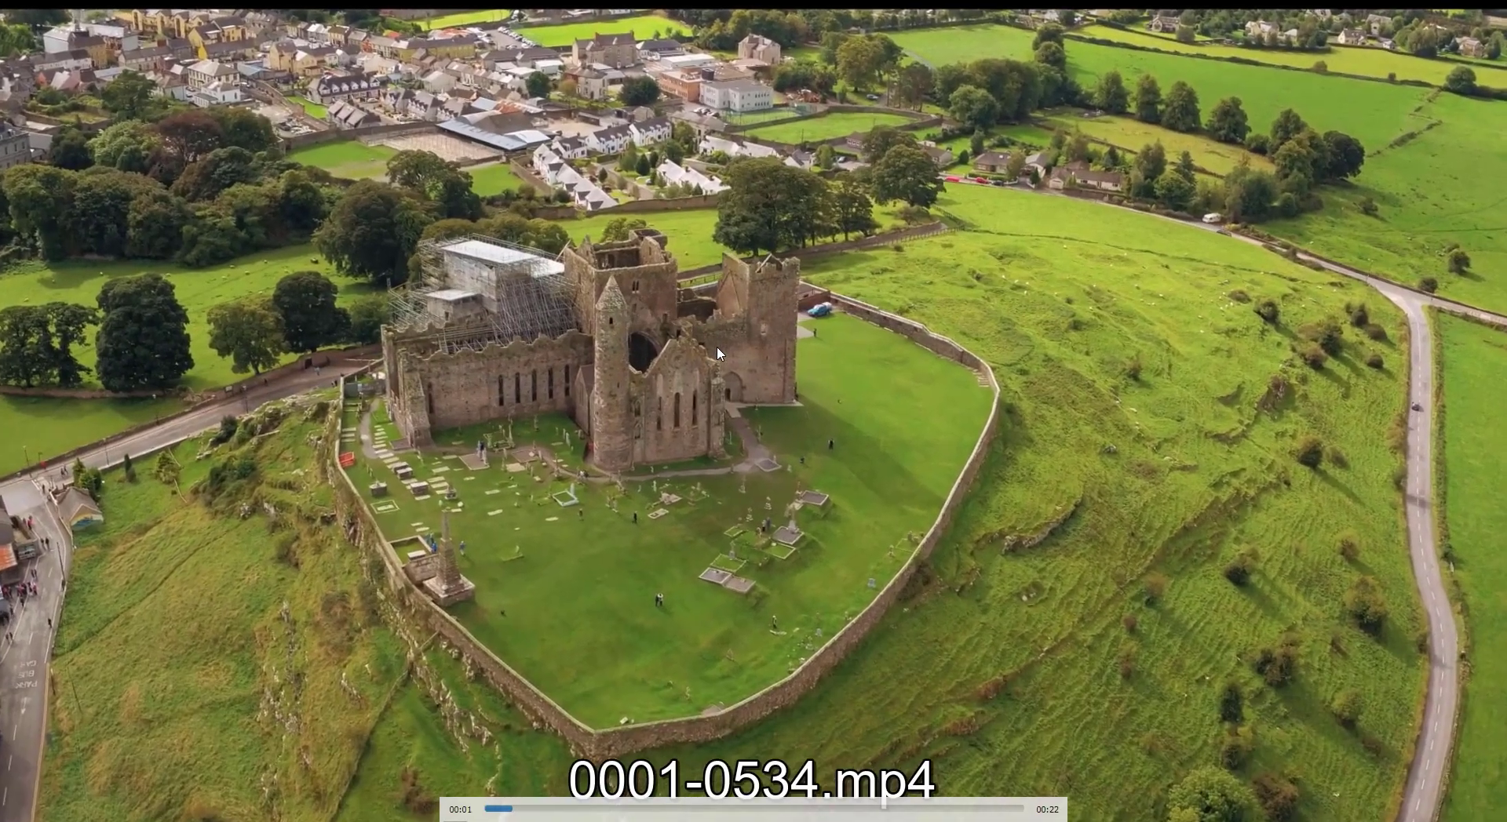